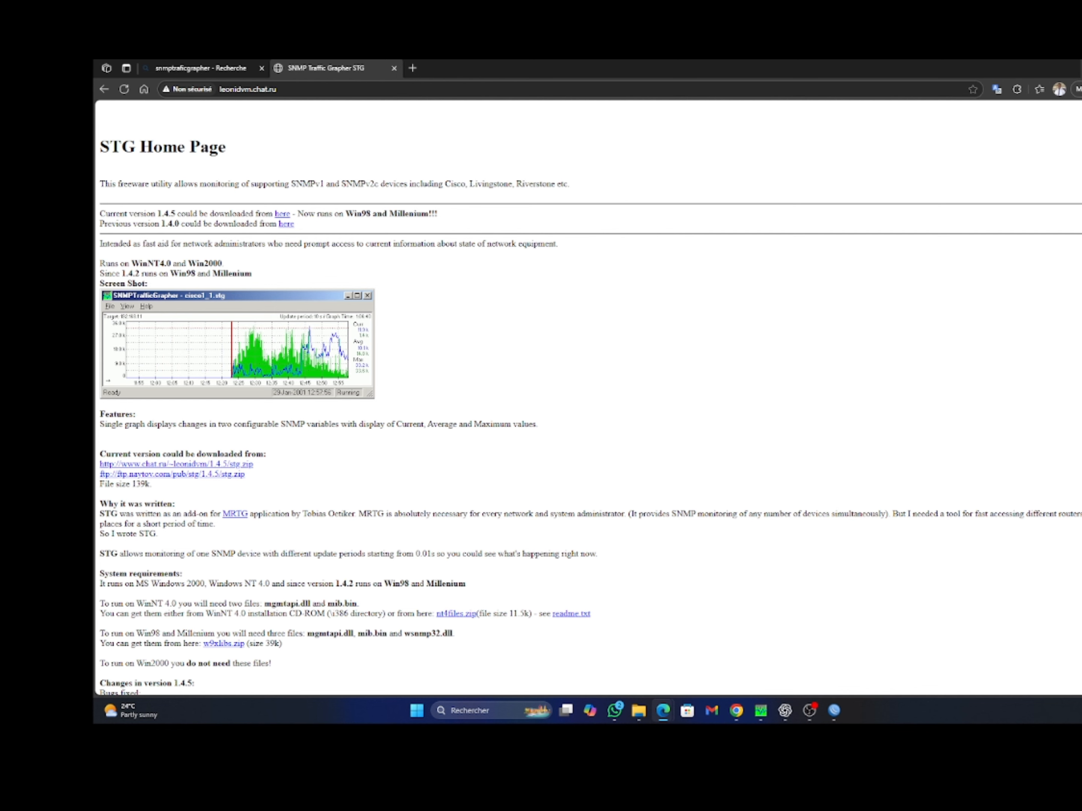
Minimize Chrome and WinBox so only the desktop with the stg shortcut shows
click(1081, 68)
click(1081, 68)
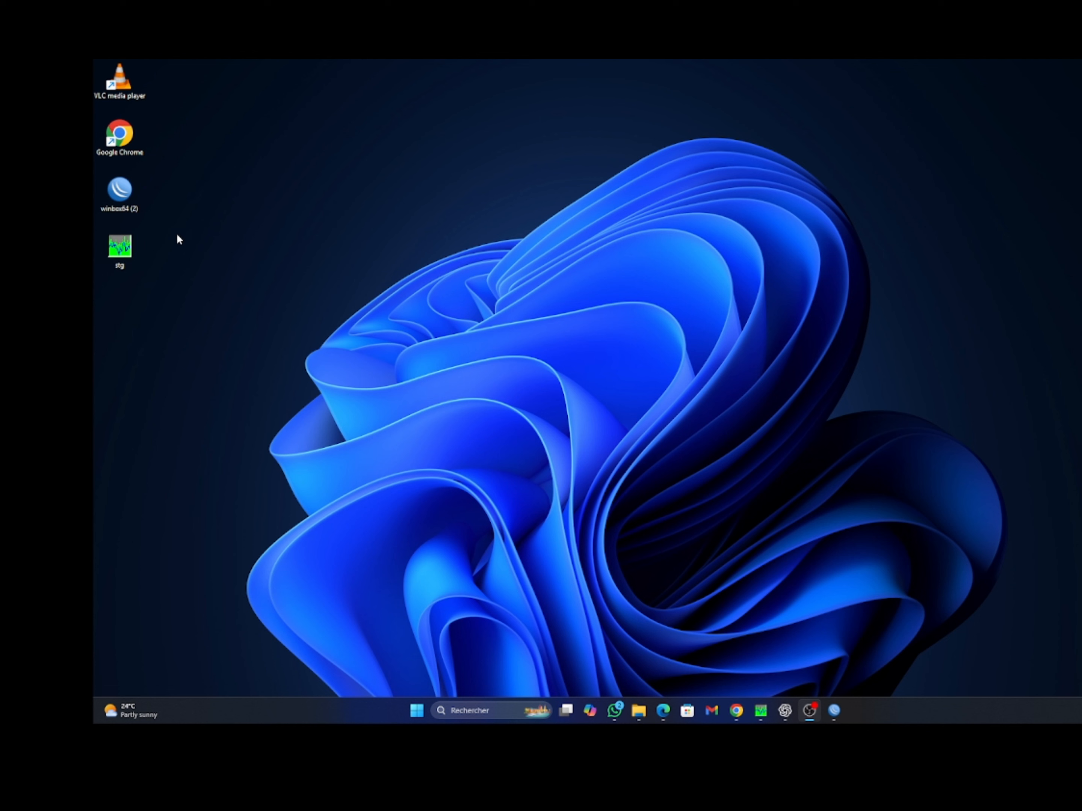
Launch STG from its desktop icon, then move and enlarge the Untitled graph window fully on screen
double_click(123, 251)
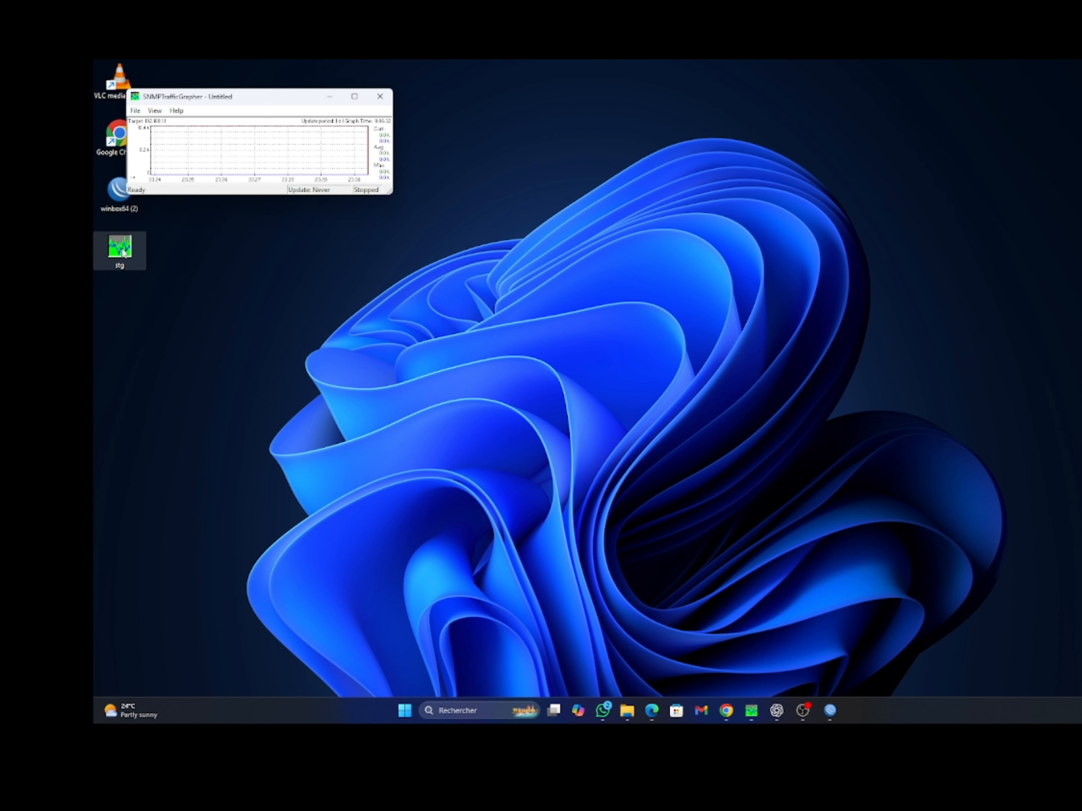
drag(252, 97, 410, 157)
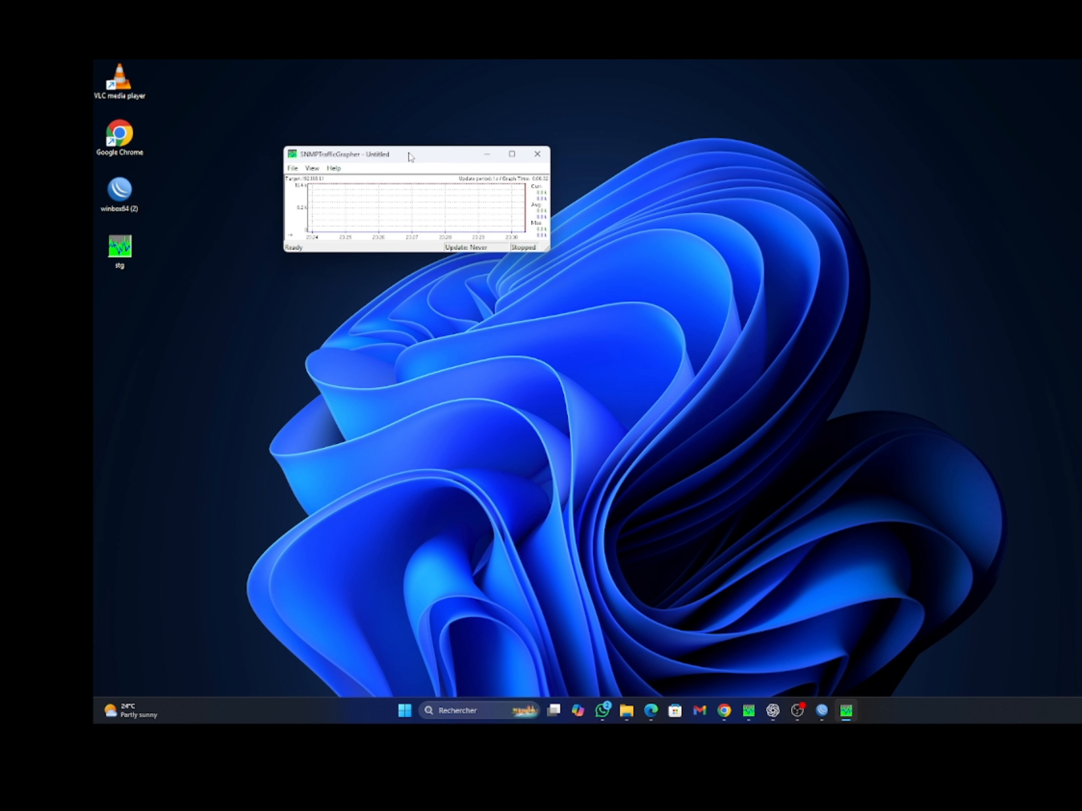
drag(411, 157, 491, 126)
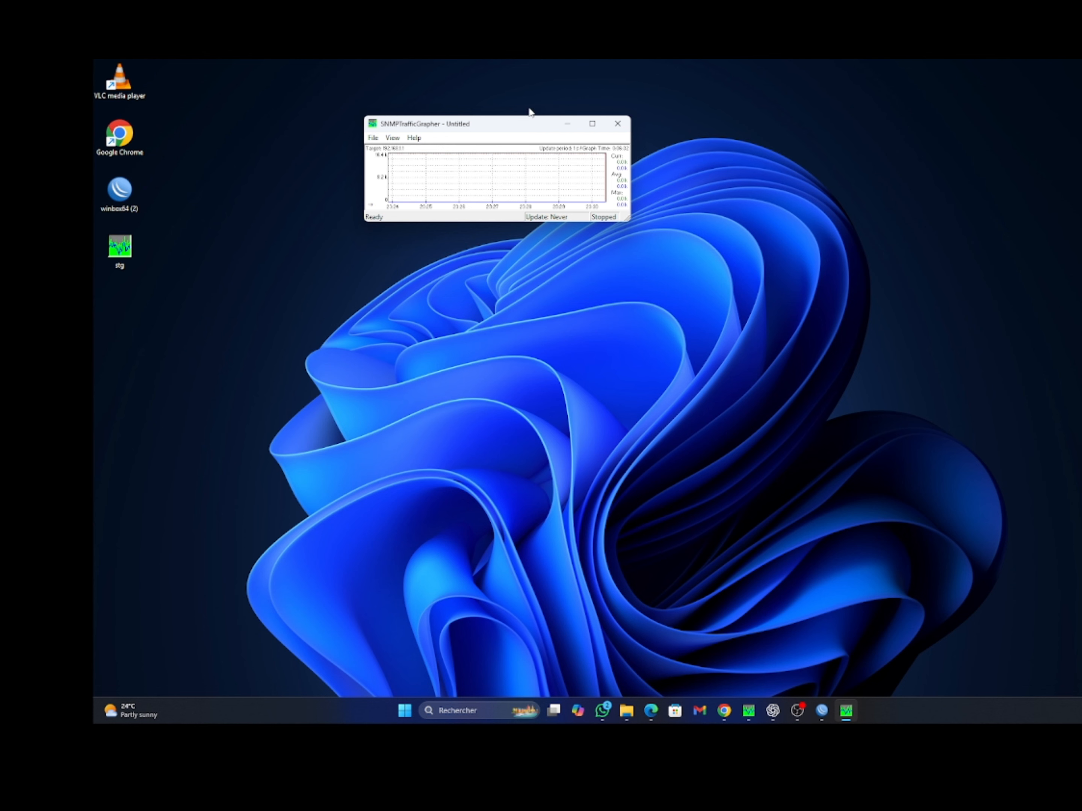
drag(631, 224, 1080, 554)
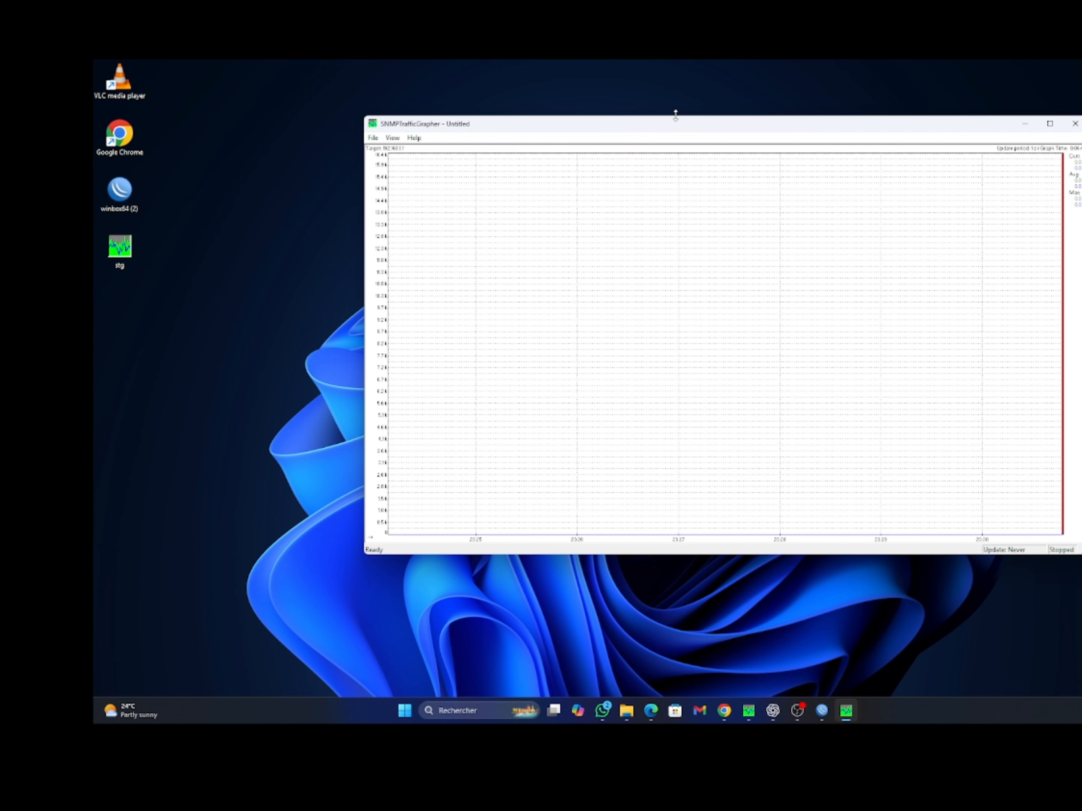
drag(662, 126, 557, 104)
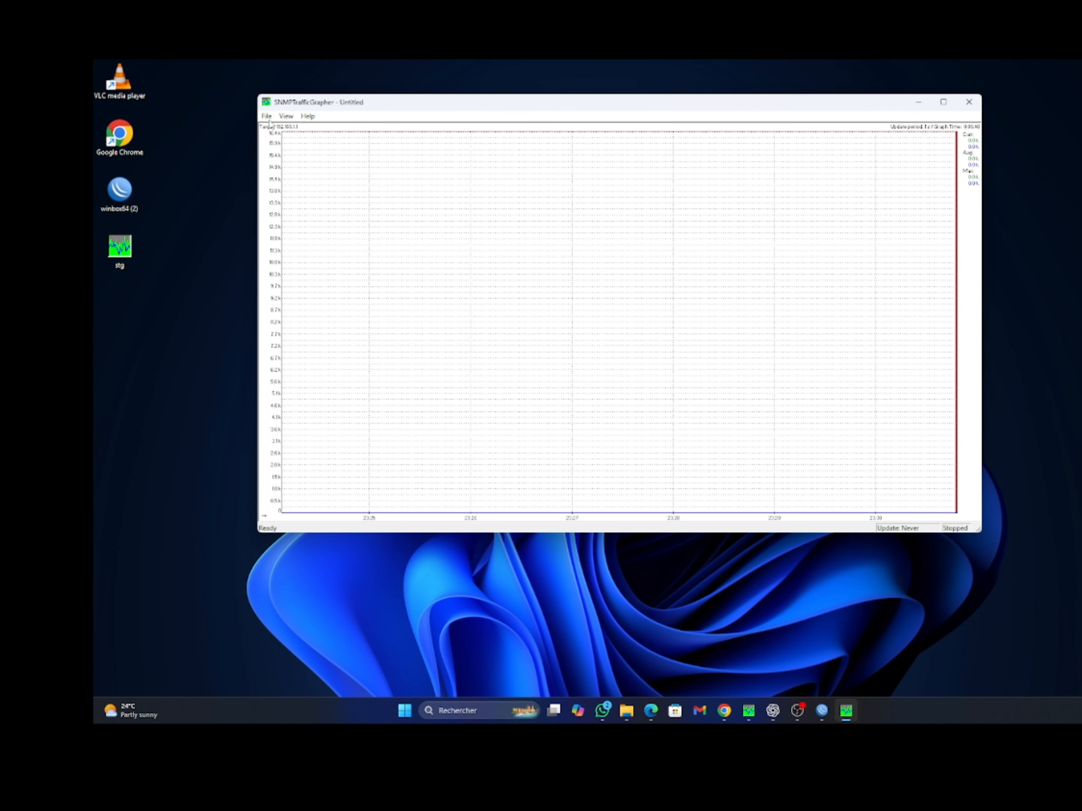
Browse the View, Help and File menus, then open the Set Parameters dialog via View > Settings
click(285, 118)
click(285, 118)
click(308, 116)
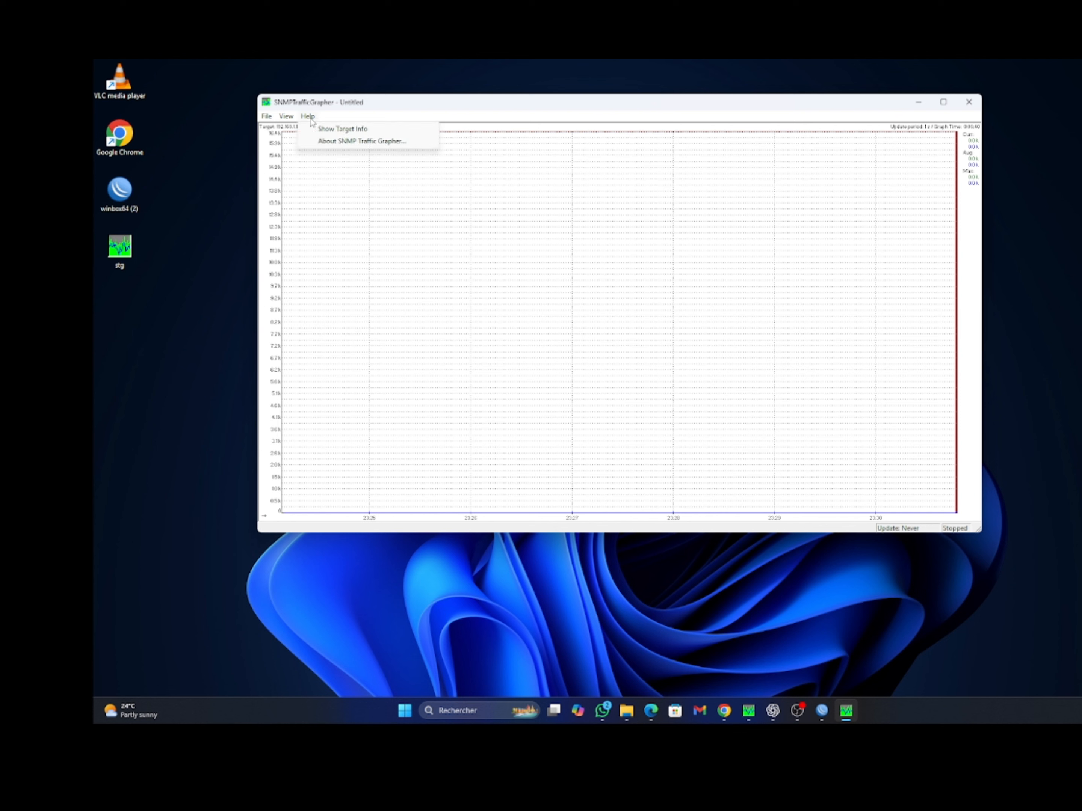
click(268, 117)
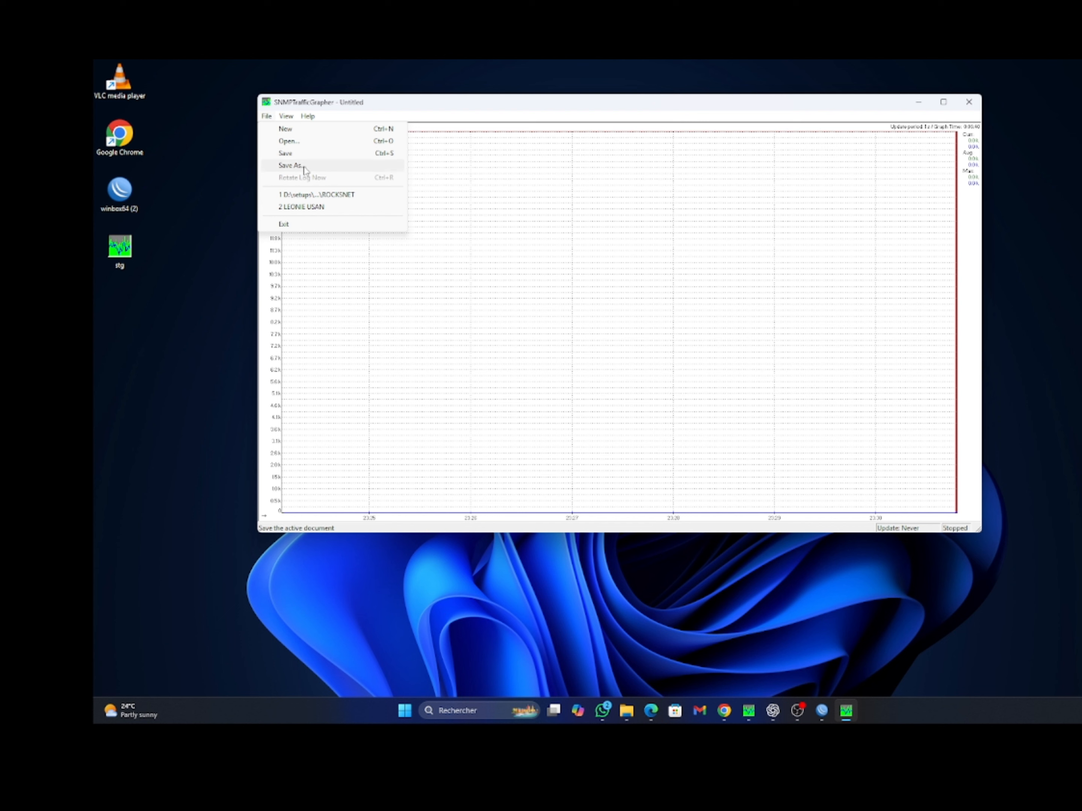
mouse_move(286, 118)
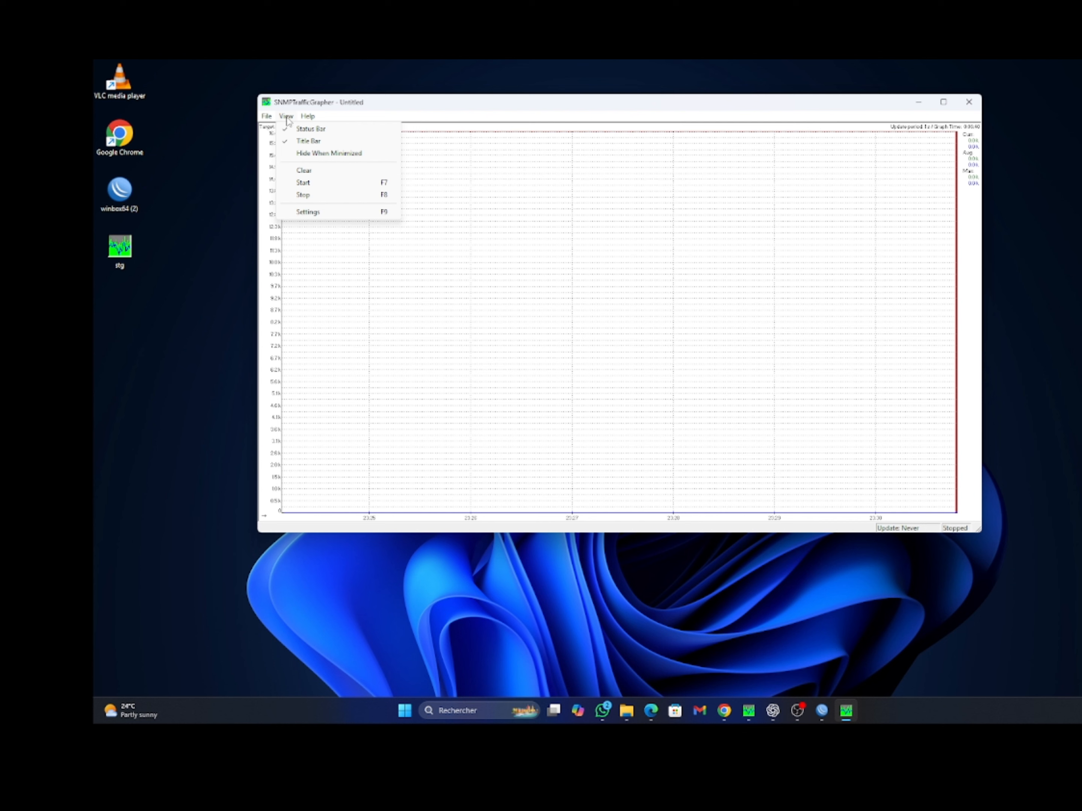
click(287, 119)
click(286, 119)
click(311, 212)
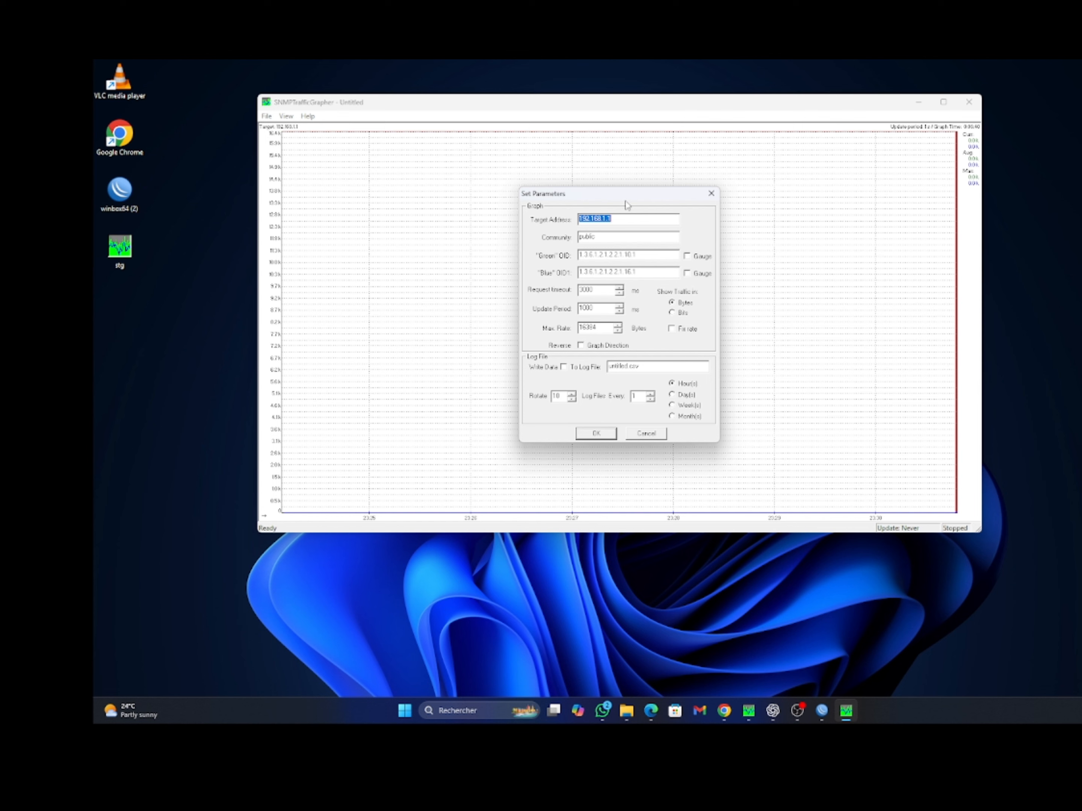
Move the Set Parameters dialog up-left over the left part of the graph
drag(614, 196, 462, 147)
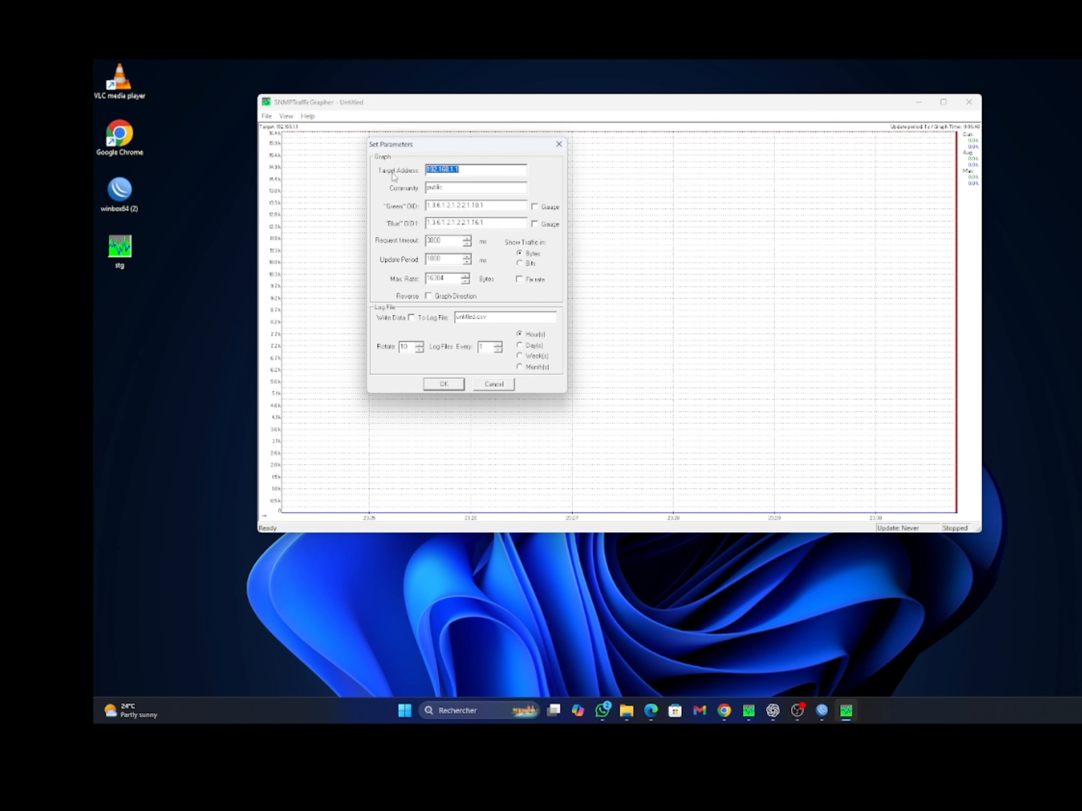
drag(445, 147, 451, 189)
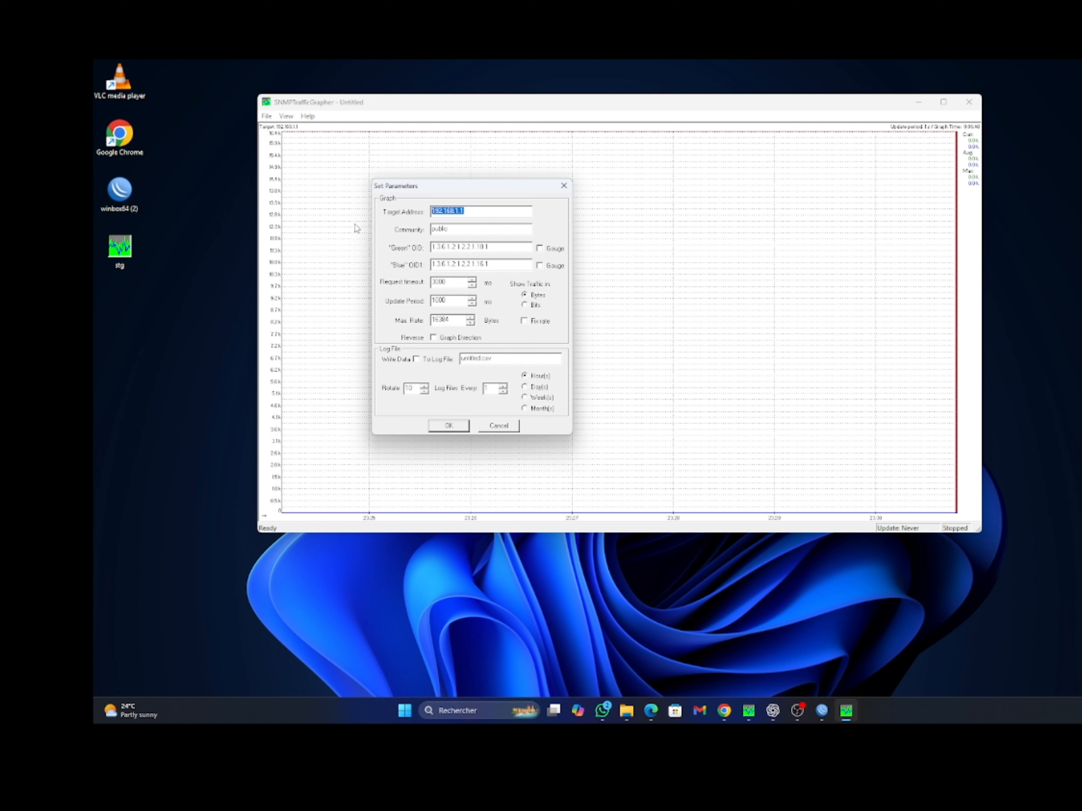
Set Target Address to 10.10.10.1 and enter a new community string
text(10.10.10.1)
key(Tab)
text(Tes)
key(BackSpace)
key(BackSpace)
key(BackSpace)
text(TEST)
key(super+d)
key(super+d)
key(alt+Tab)
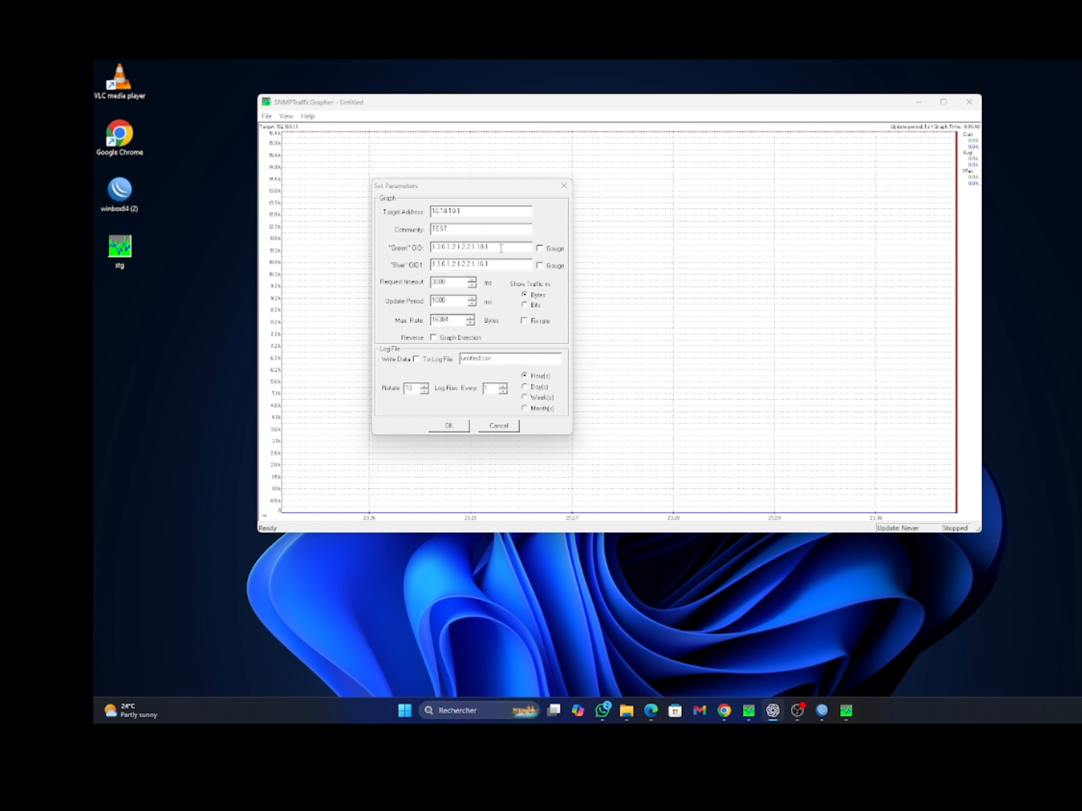
Clear the Green and Blue OID values
drag(501, 248, 399, 251)
key(BackSpace)
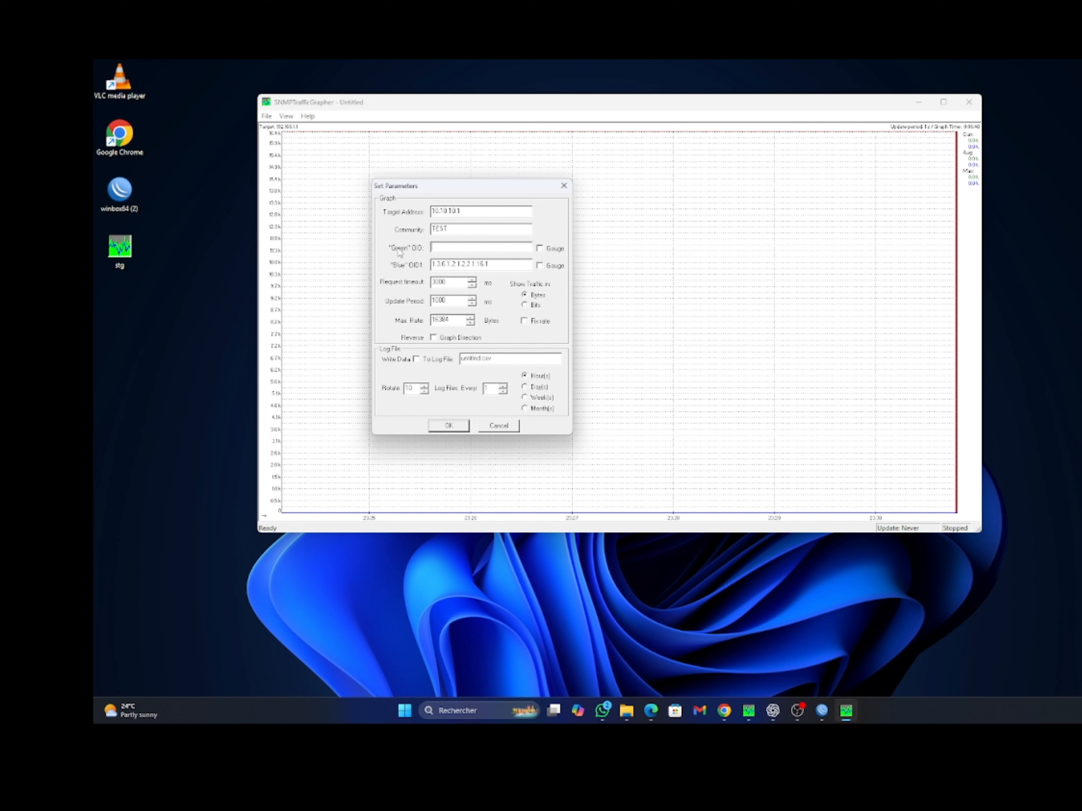
drag(521, 264, 272, 278)
key(BackSpace)
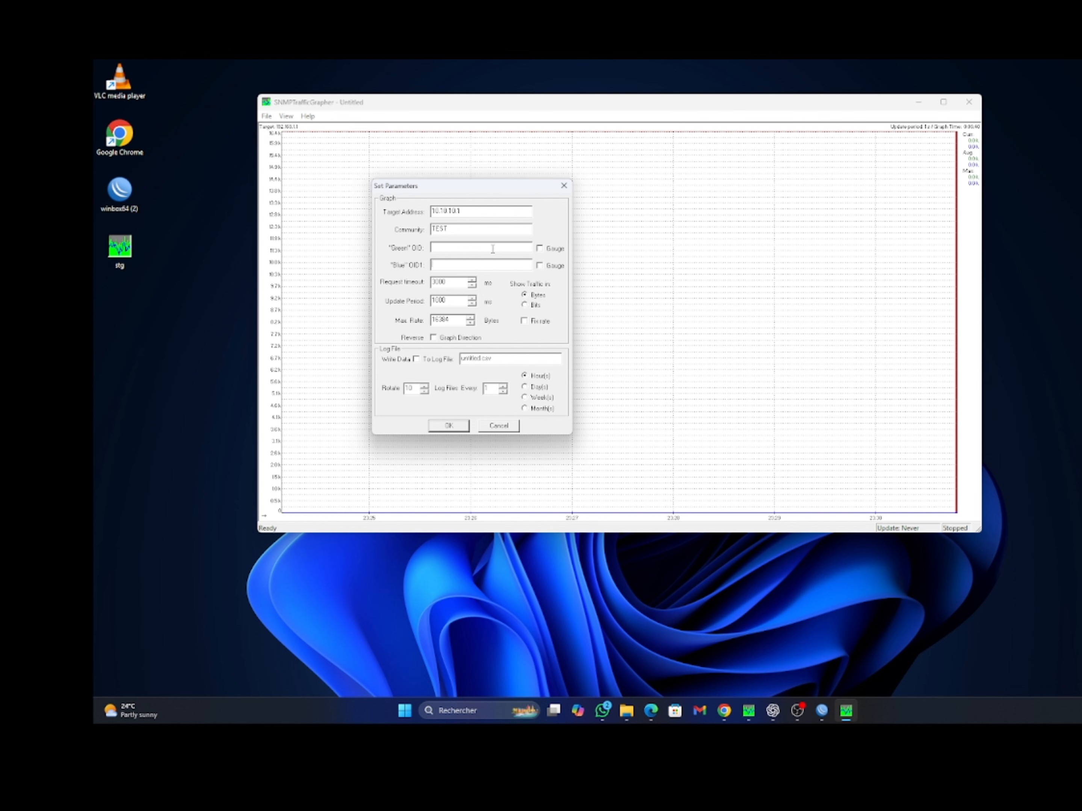
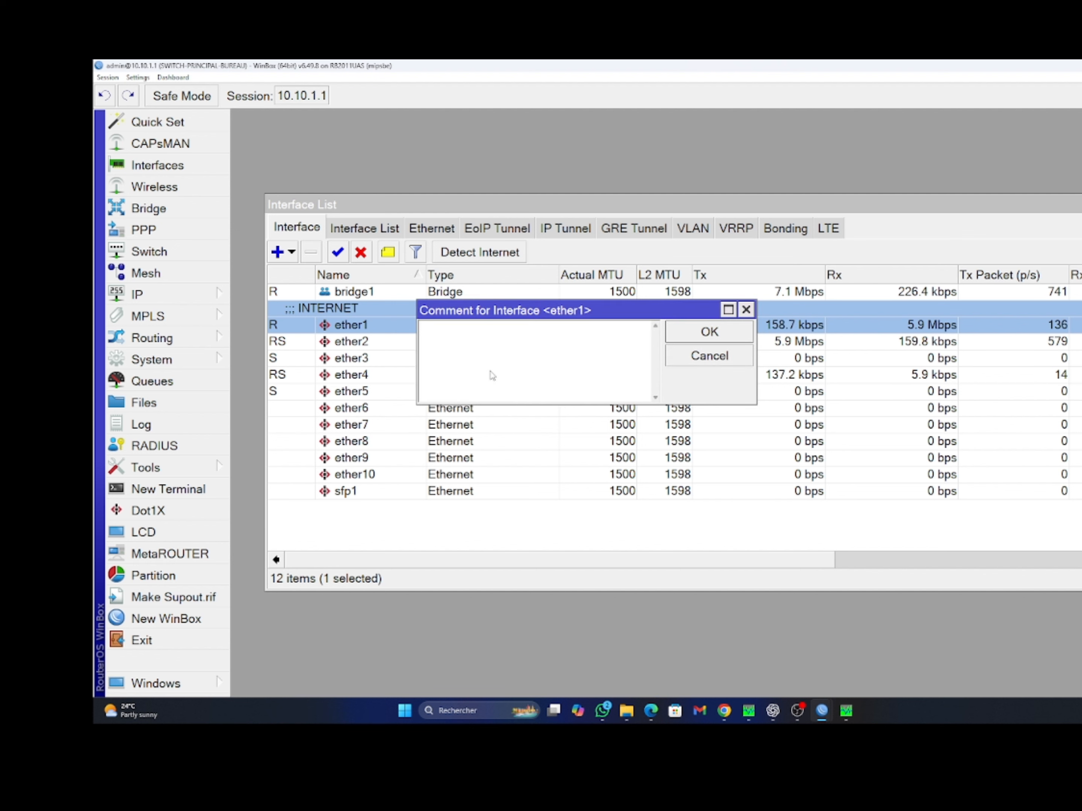
Give ether1 the comment 'PORT WAN' and close the Interface List window
text(PO)
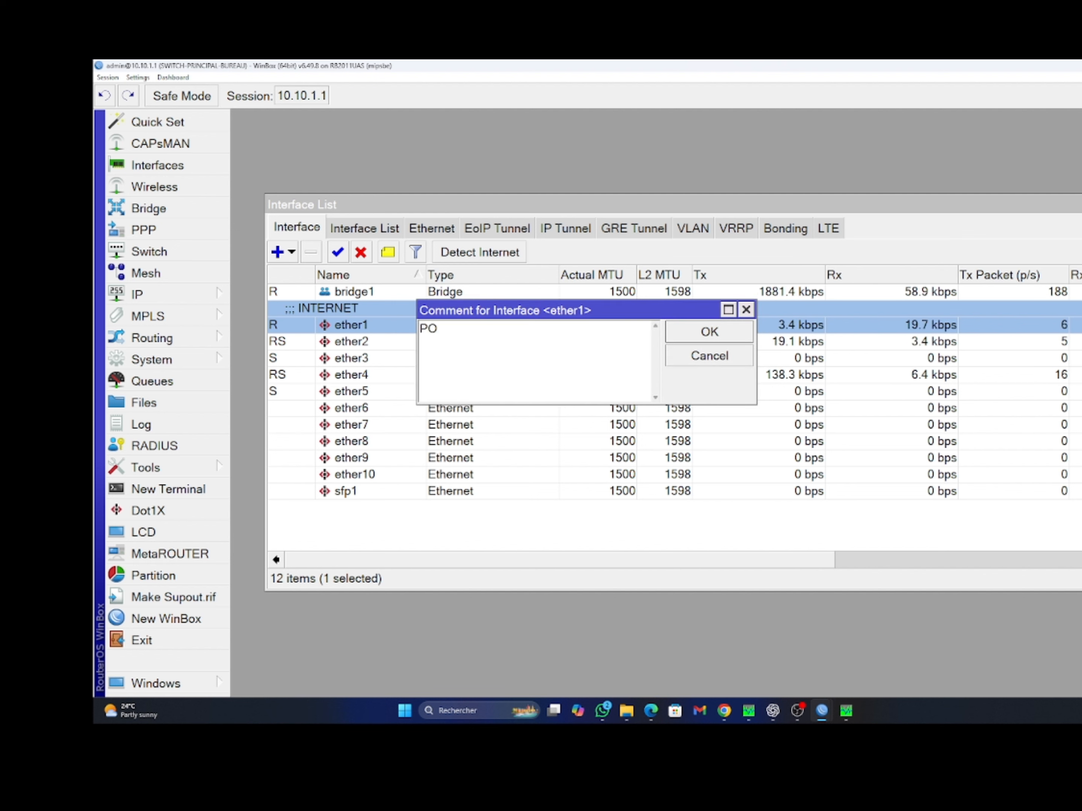
text(RT WAN)
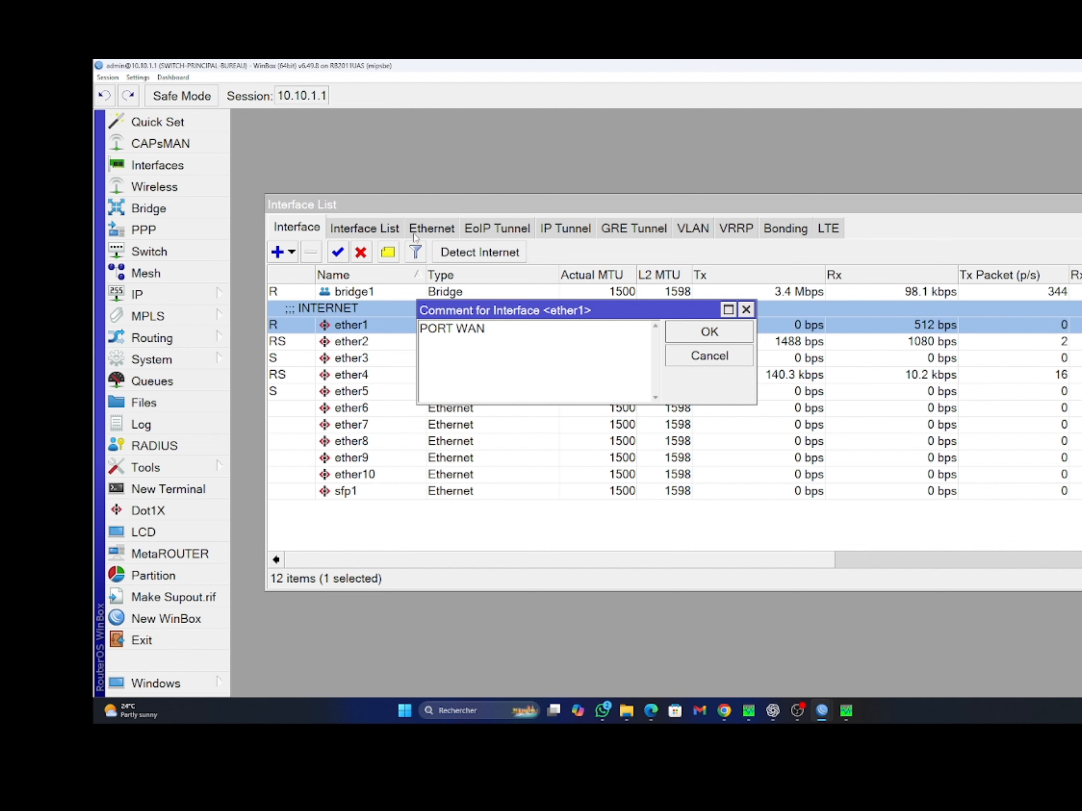
click(711, 333)
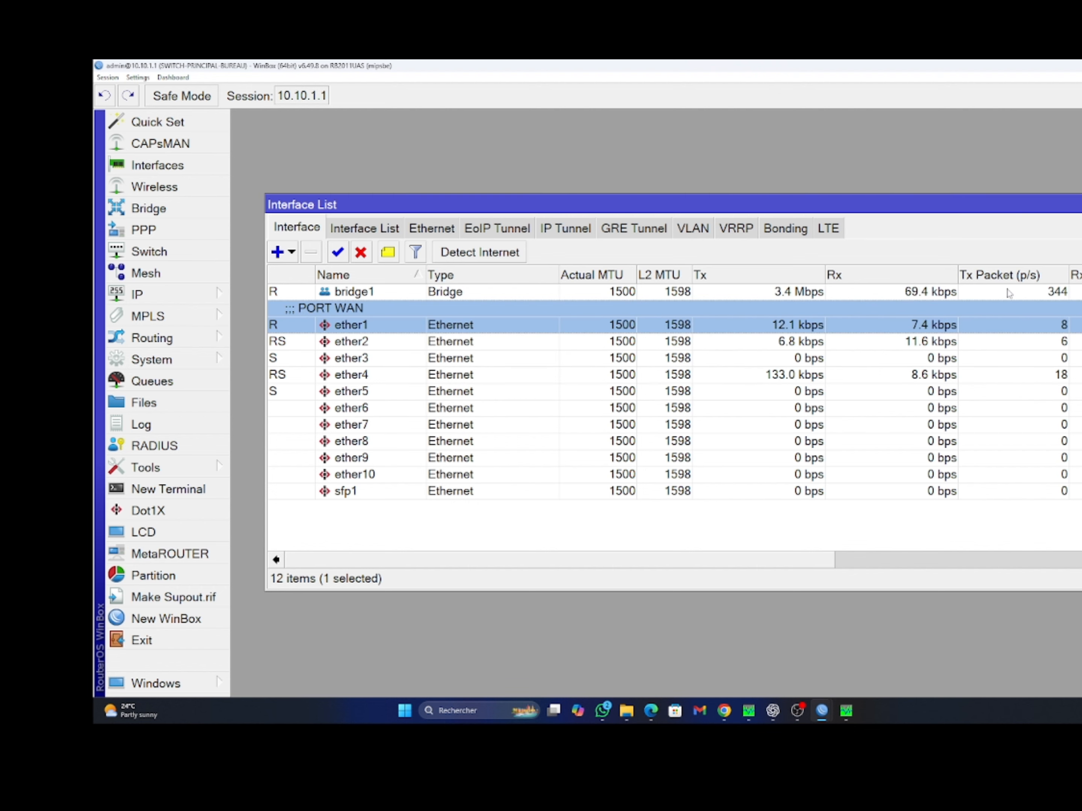
drag(965, 201, 756, 199)
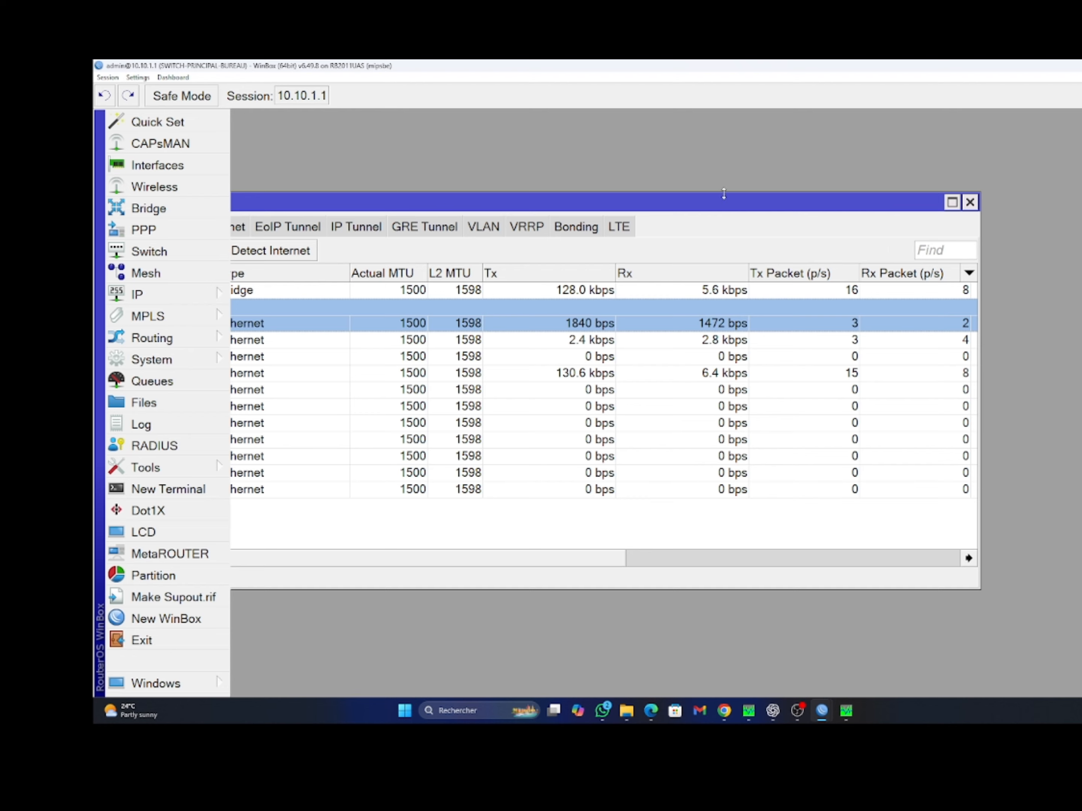
drag(675, 202, 807, 191)
drag(655, 193, 527, 202)
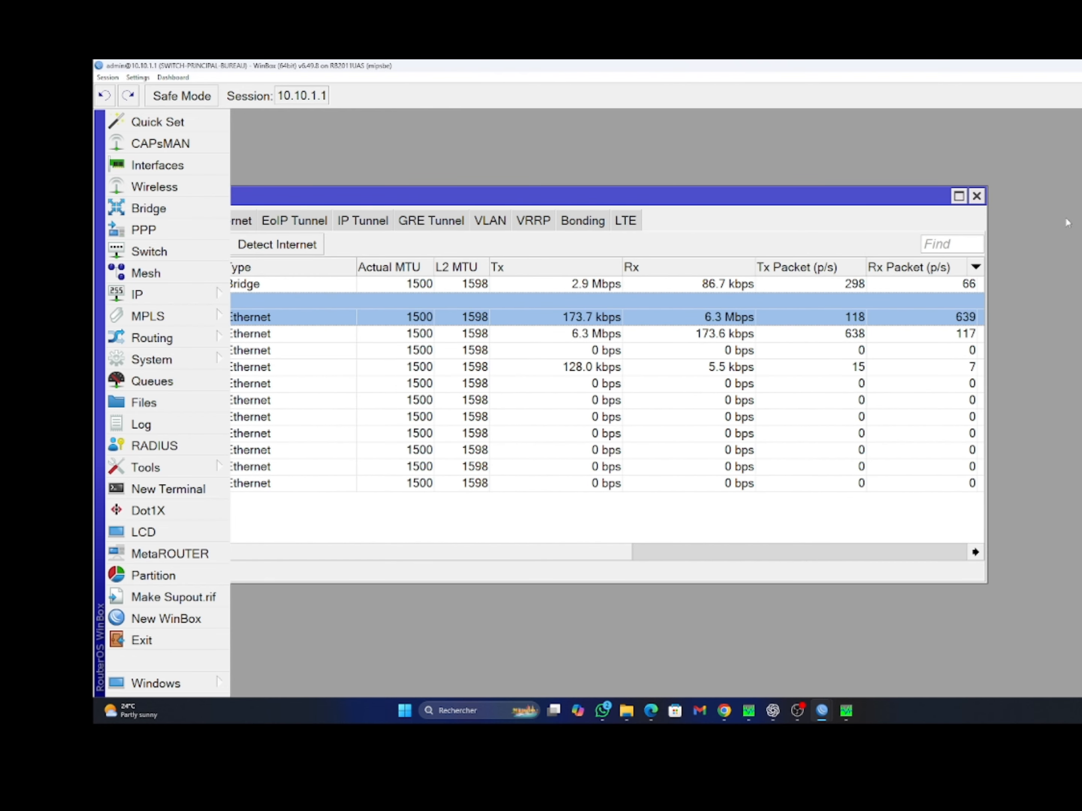
click(977, 196)
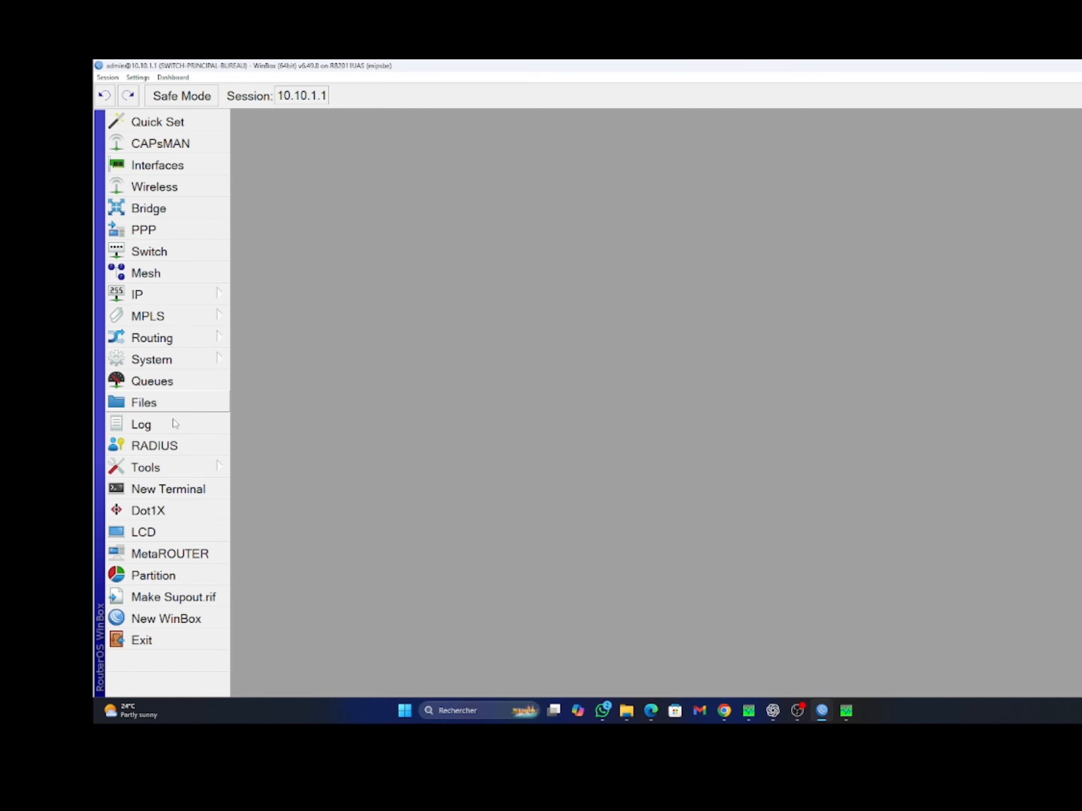
Open a new router terminal and run 'interface print' to list the interfaces
click(172, 491)
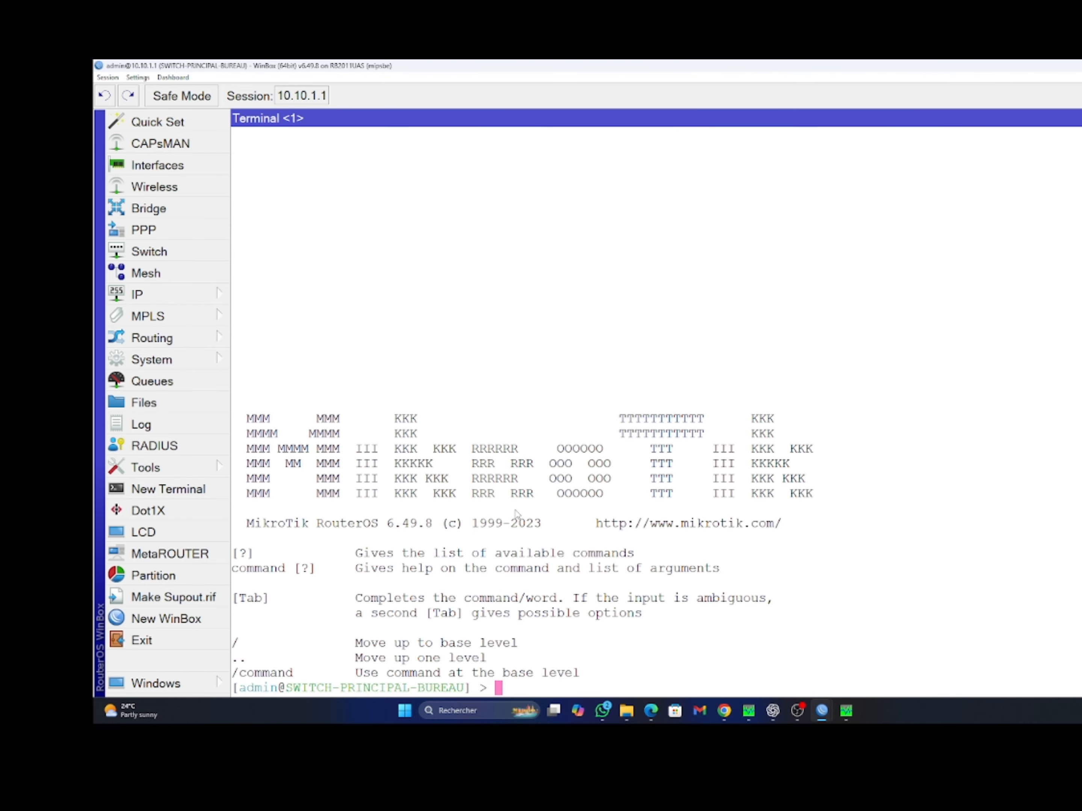
key(Return)
key(Return)
key(Return)
key(Return)
key(Return)
key(Return)
key(Return)
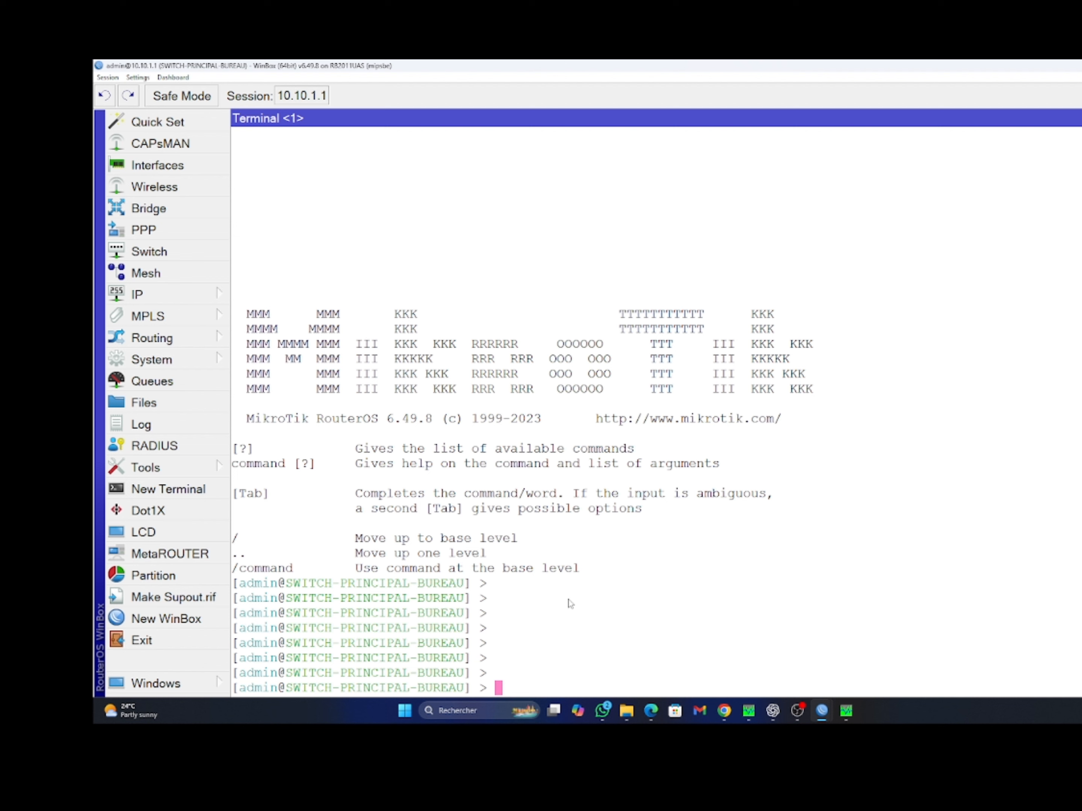
text(INERT)
key(BackSpace)
key(BackSpace)
key(BackSpace)
key(BackSpace)
key(BackSpace)
text(int)
key(Tab)
text(pr)
key(Tab)
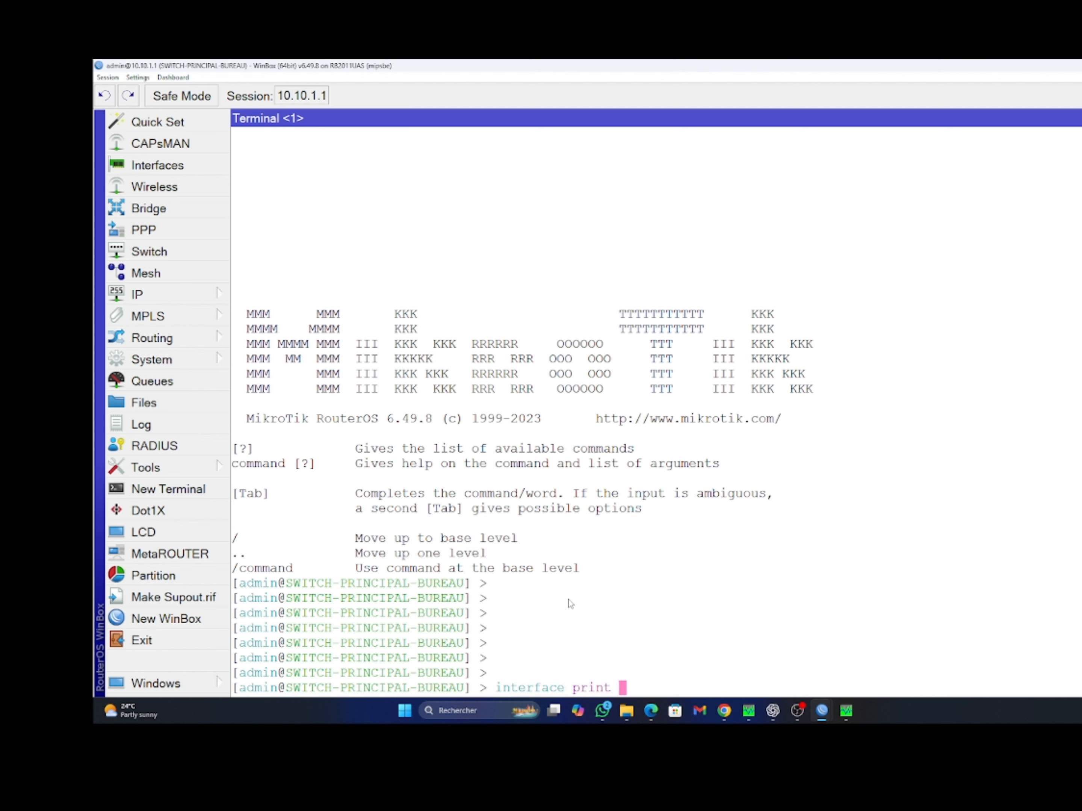
key(Return)
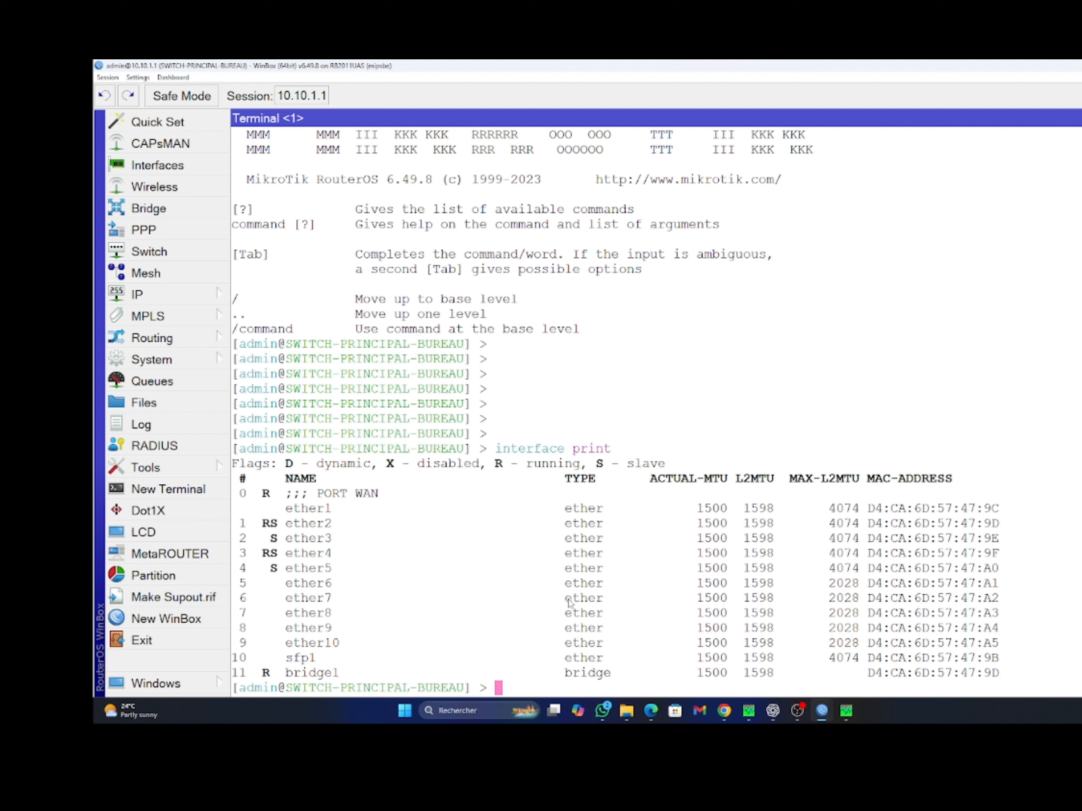
Rerun the command as 'interface print oid' to list each interface's SNMP OIDs
key(Up)
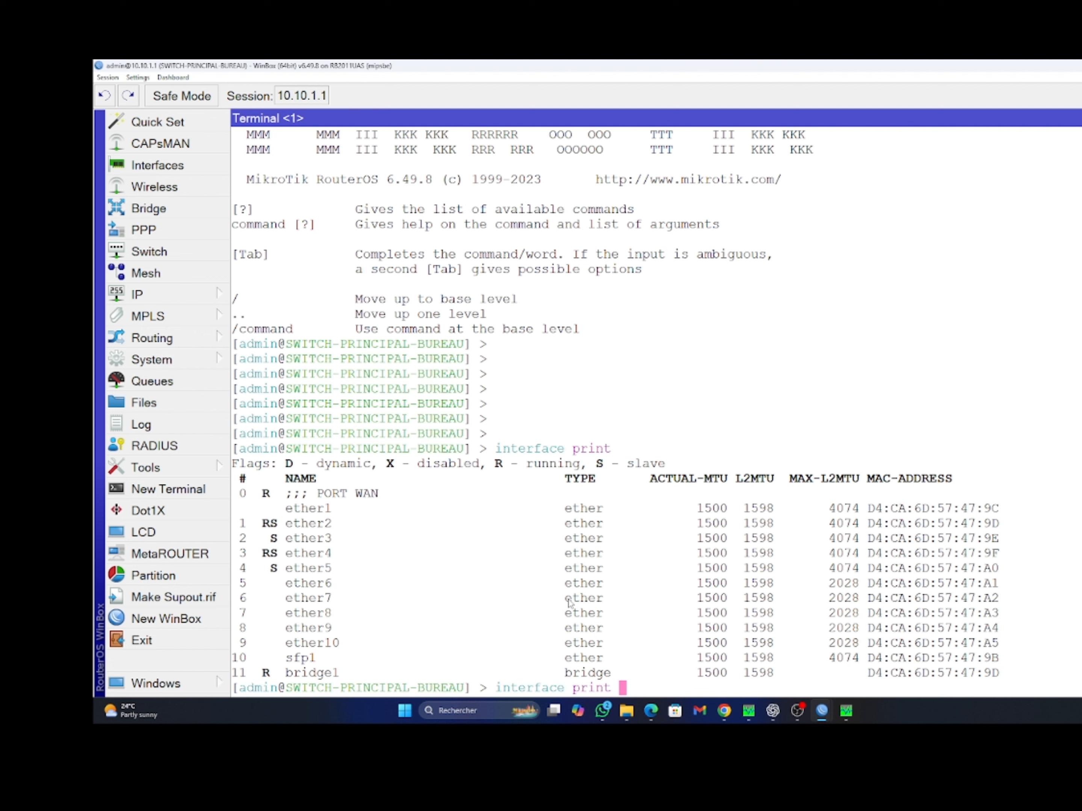
text(oid)
key(Return)
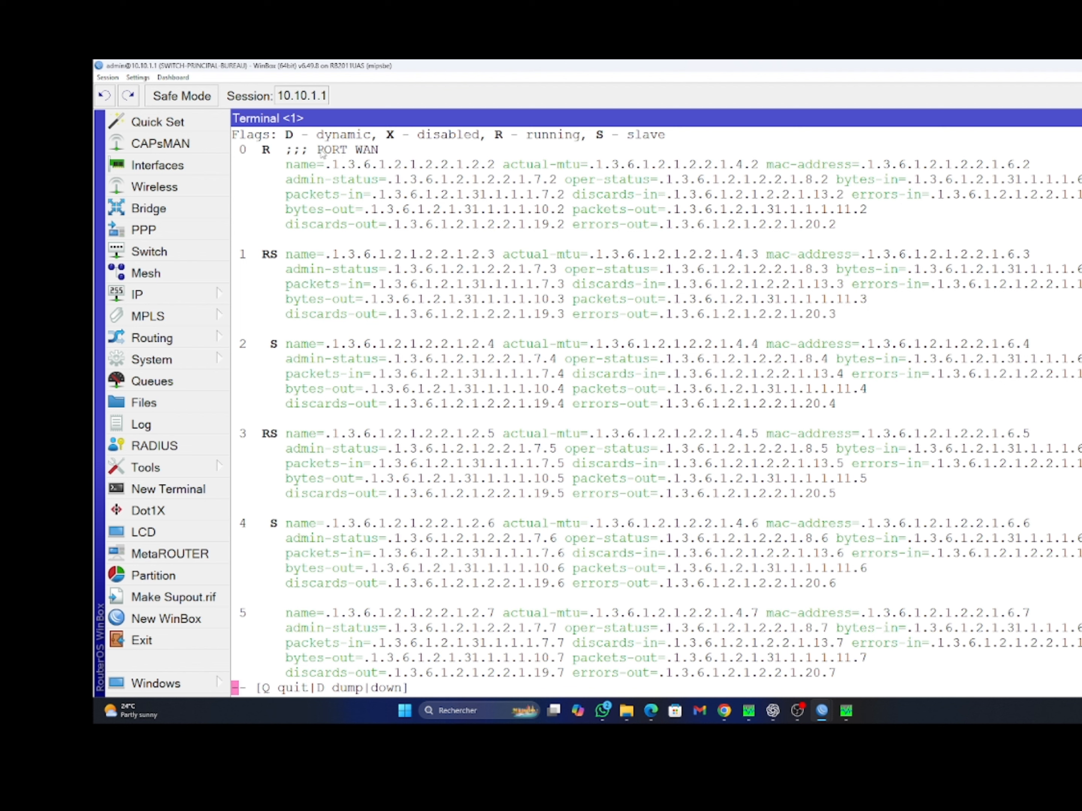
Copy ether1's bytes-in OID (.1.3.6.1.2.1.31.1.1.1.6…) from the PORT WAN entry's OID listing
drag(318, 149, 372, 160)
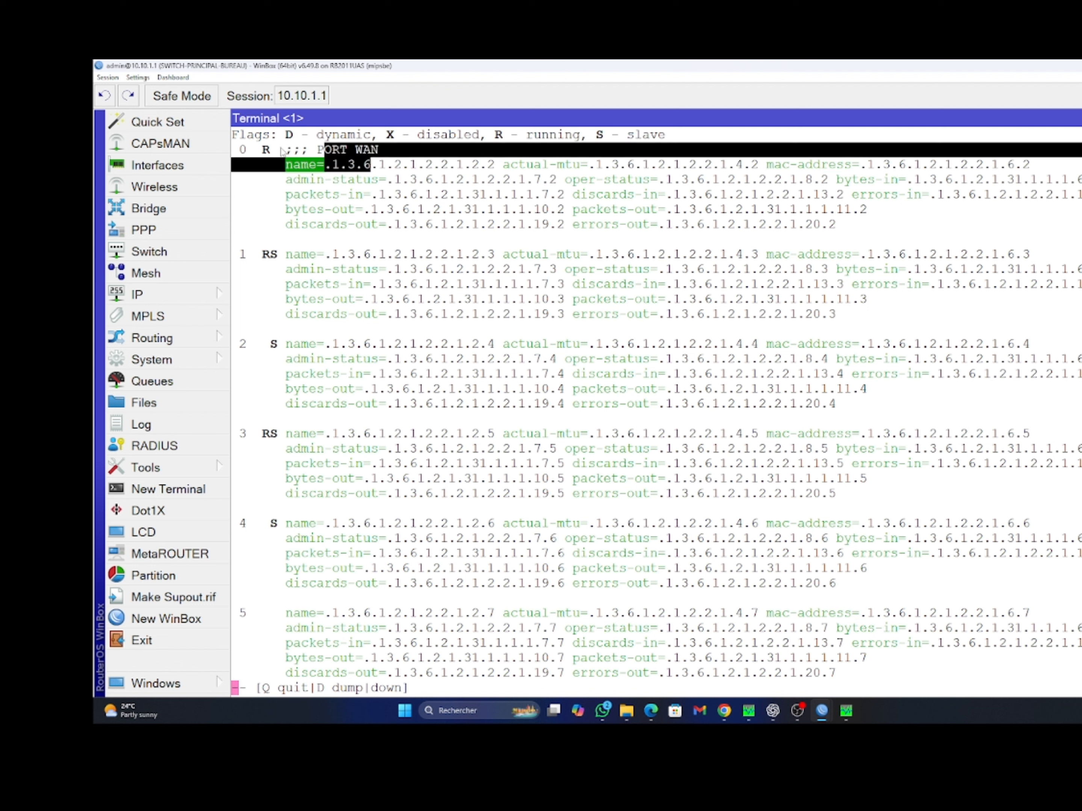
drag(280, 149, 385, 153)
click(361, 150)
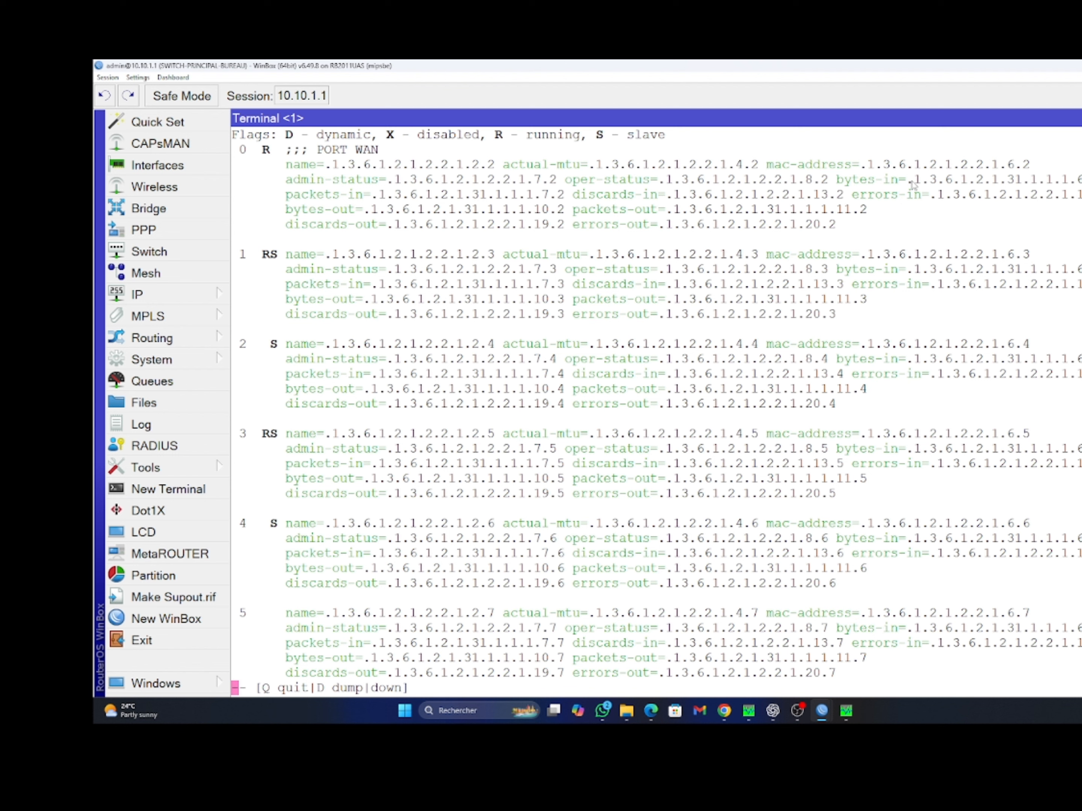
drag(907, 180, 967, 185)
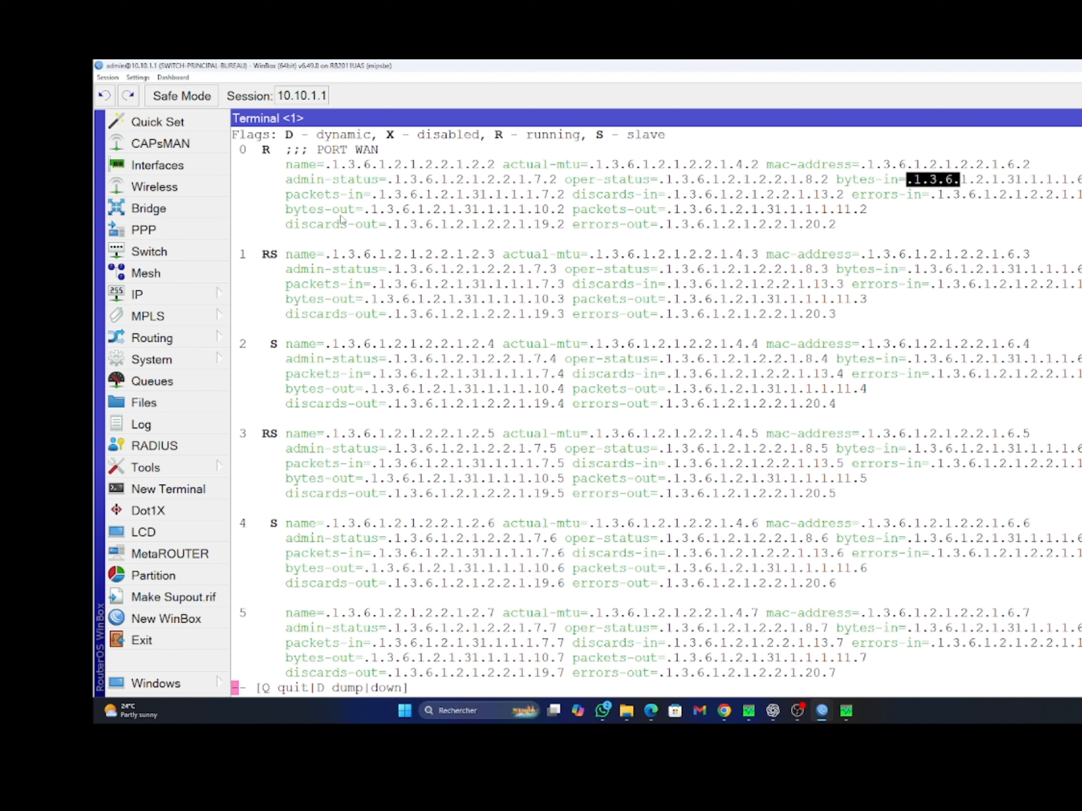
drag(371, 209, 542, 215)
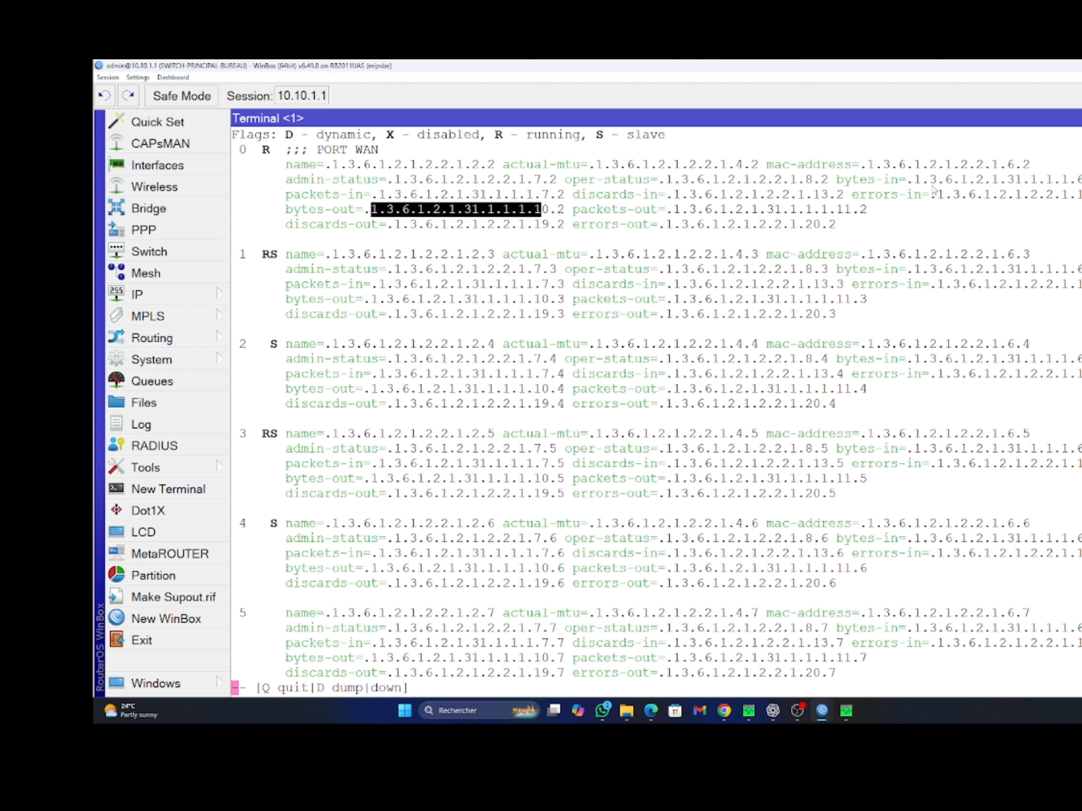
drag(914, 181, 1080, 183)
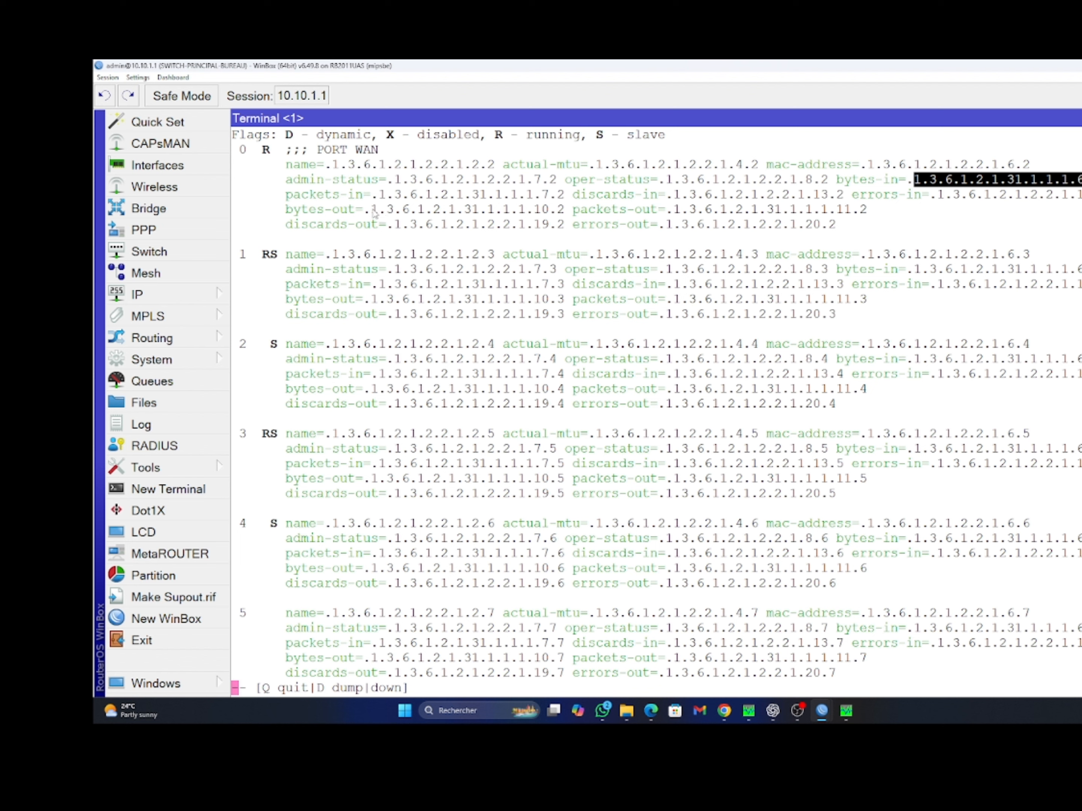
drag(372, 210, 566, 211)
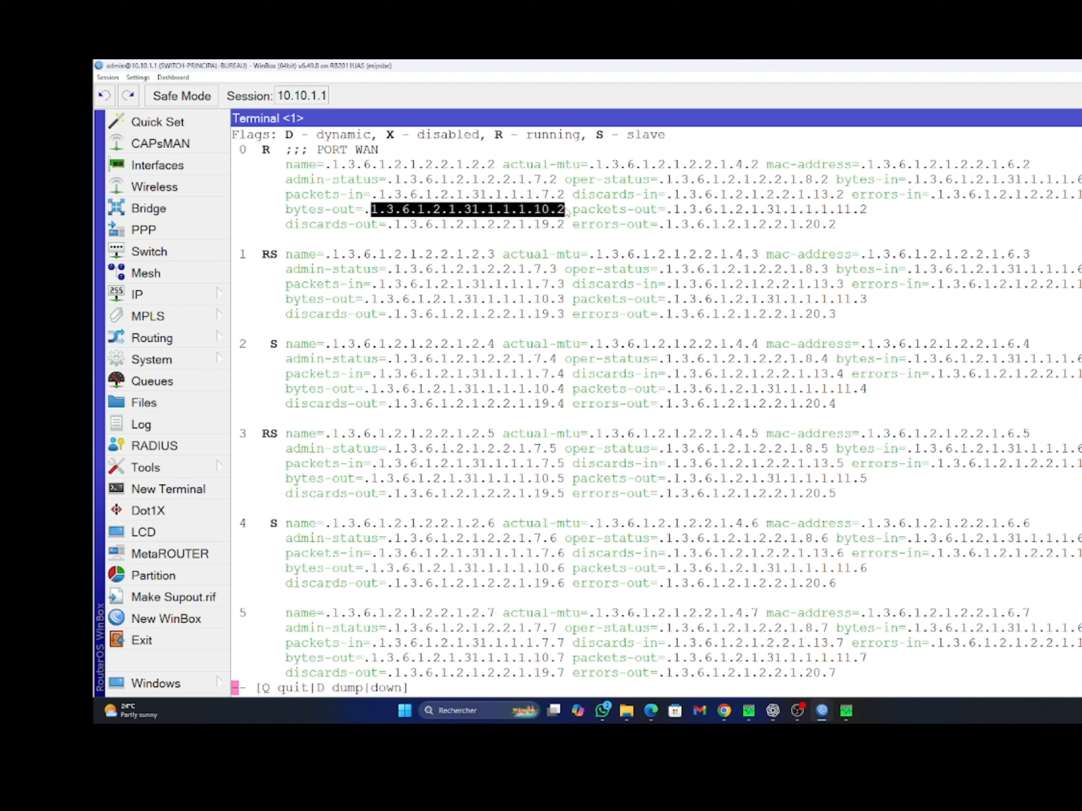
drag(914, 181, 1039, 189)
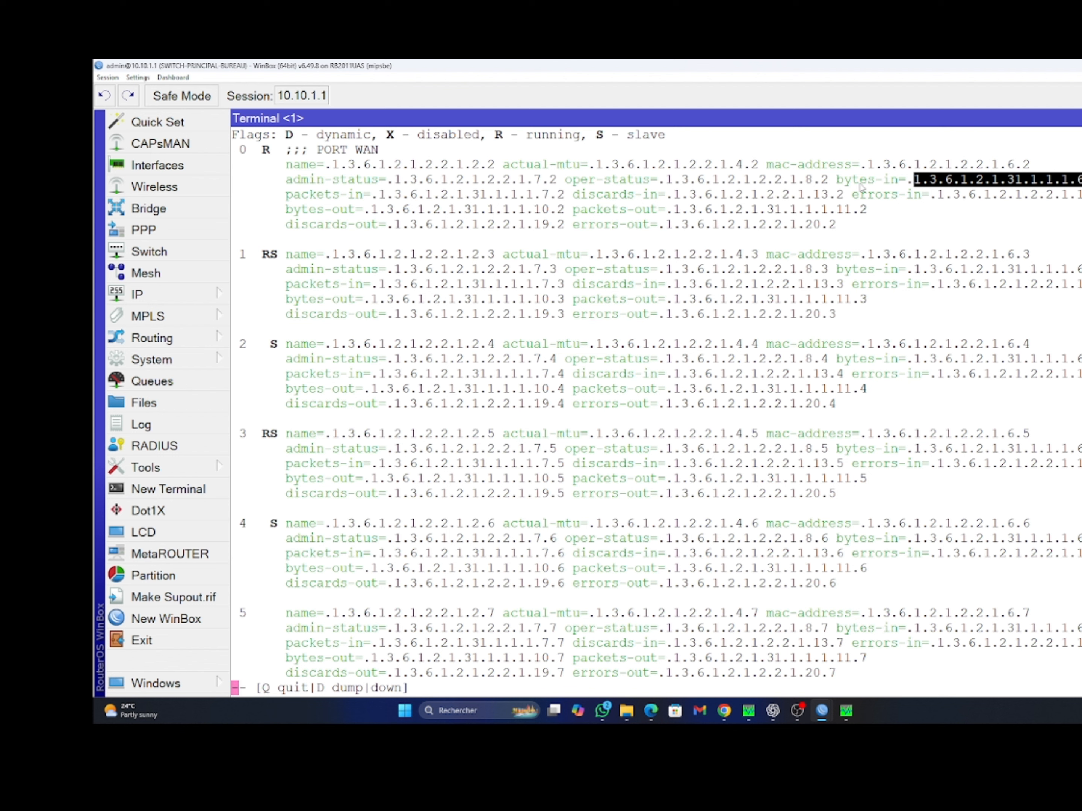
right_click(966, 180)
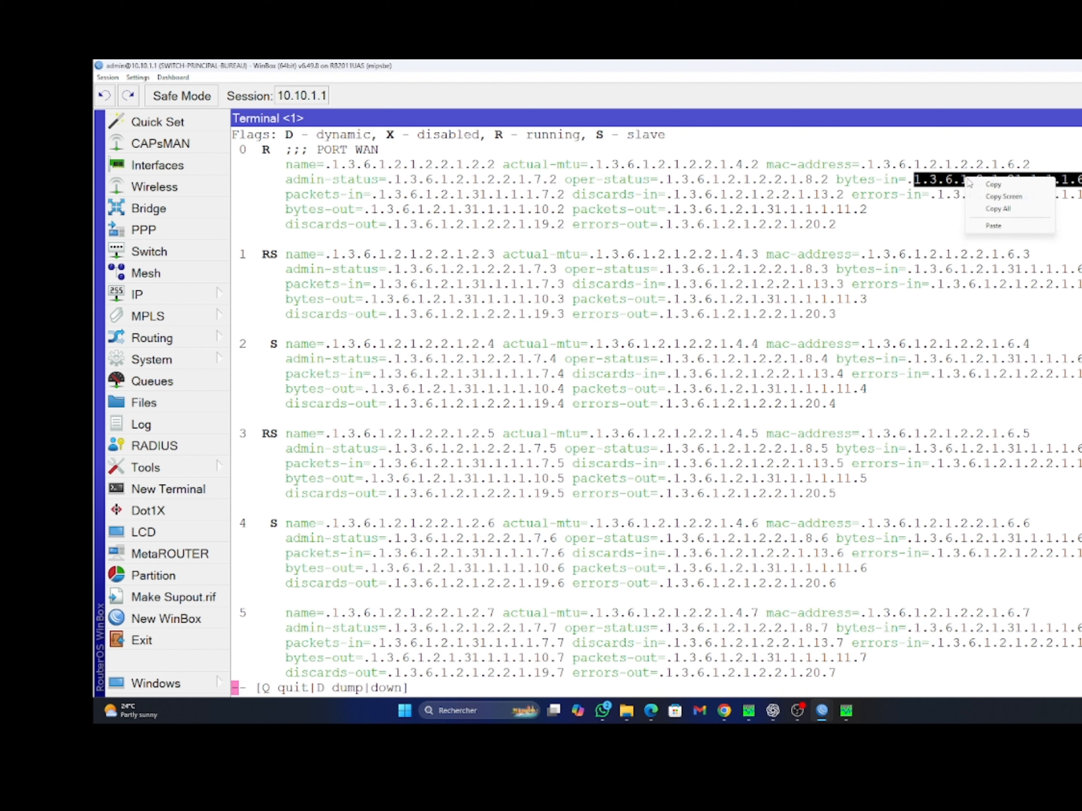
click(992, 184)
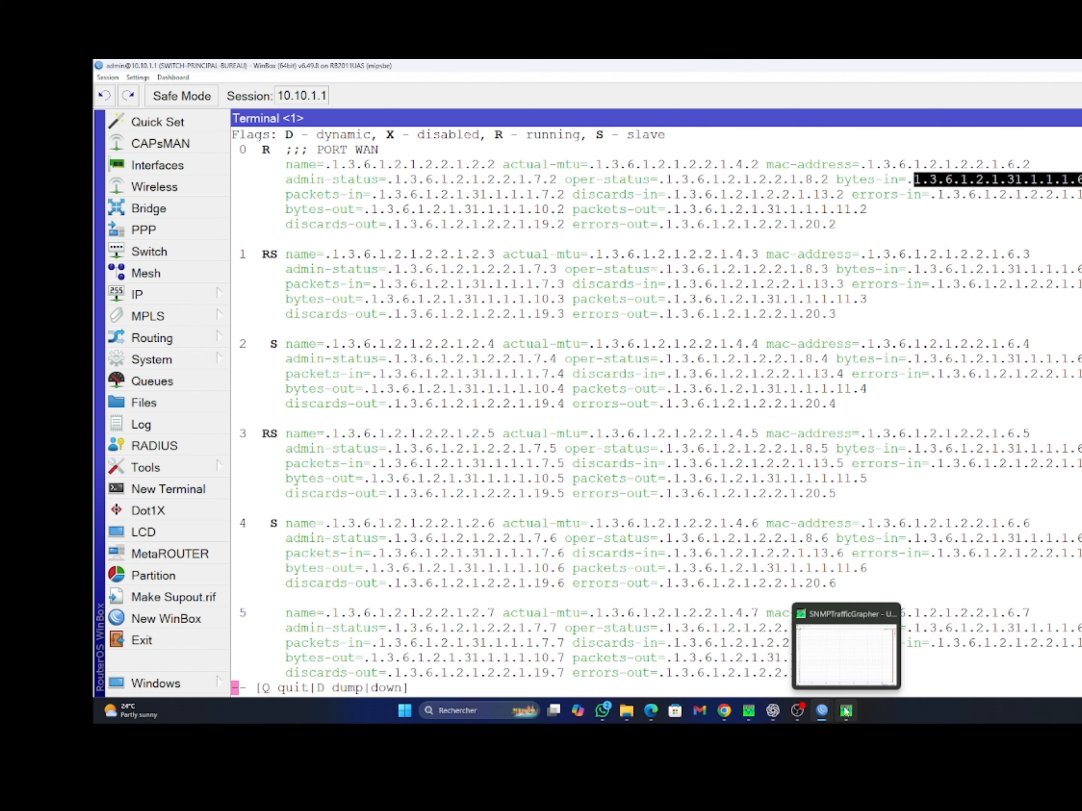
Paste the bytes-in OID .1.3.6.1.2.1.31.1.1.1.6.2 into SNMP Traffic Grapher's Green OID field
click(845, 711)
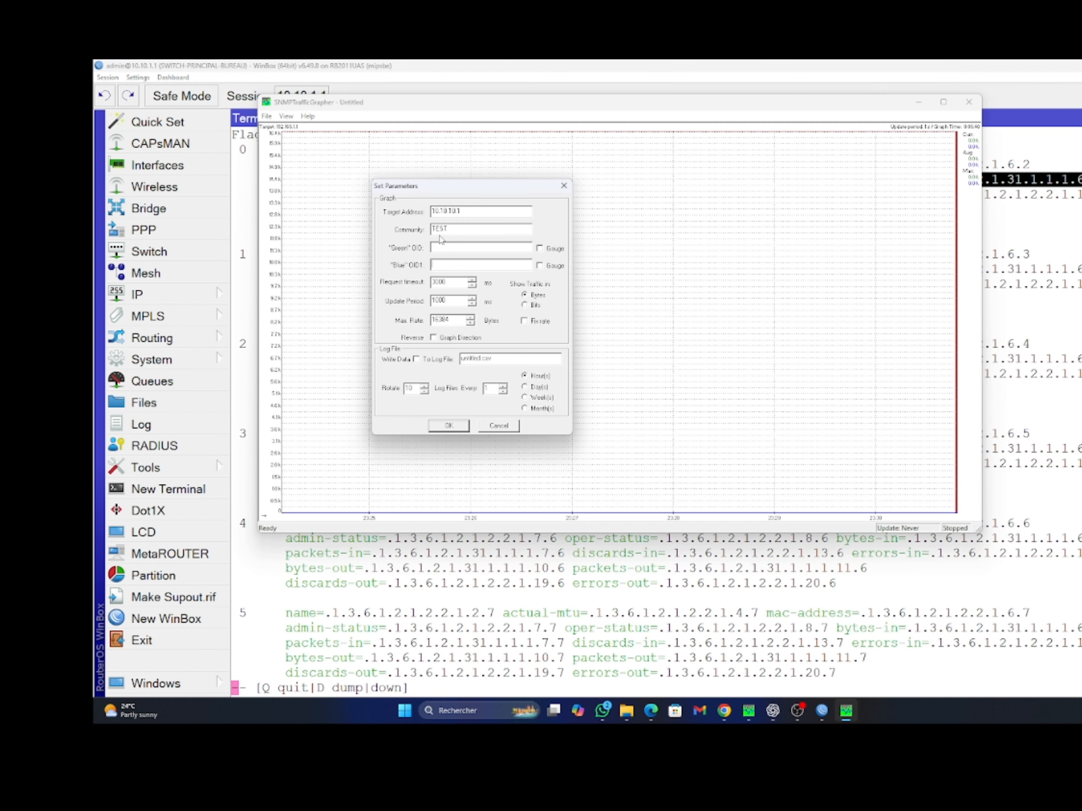
click(442, 249)
key(ctrl+v)
click(779, 604)
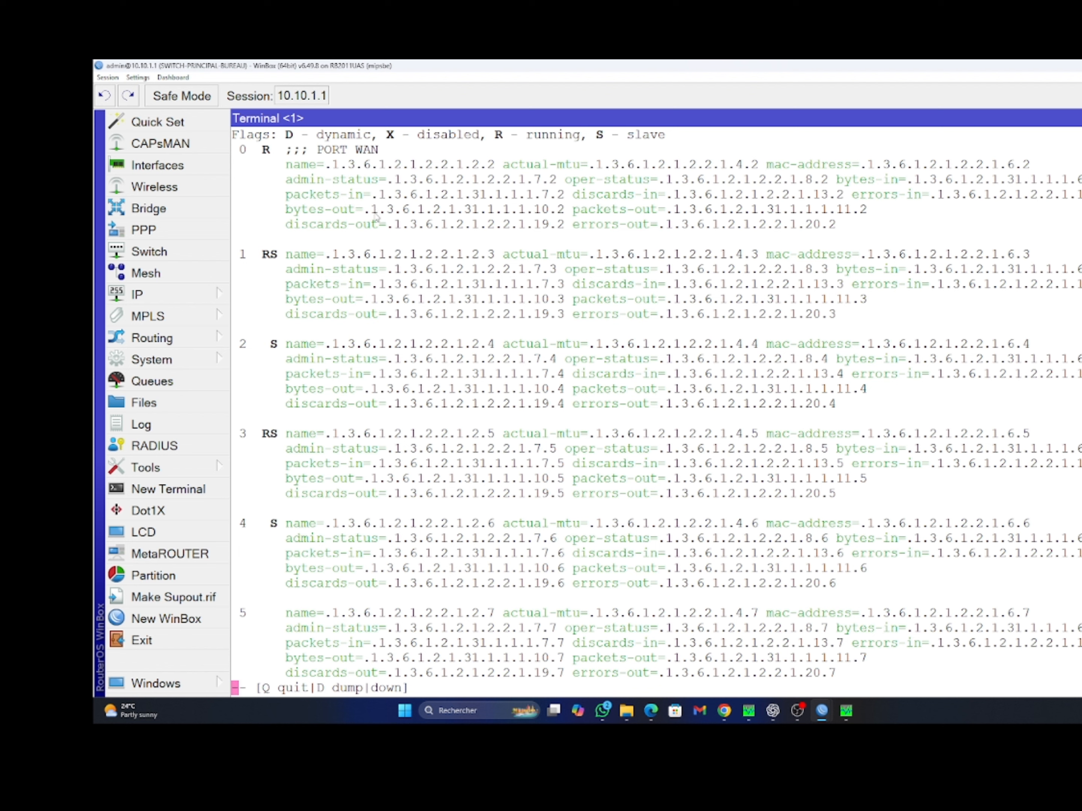
Copy ether1's bytes-out OID .1.3.6.1.2.1.31.1.1.1.10.2 from the WinBox terminal output
drag(372, 210, 566, 218)
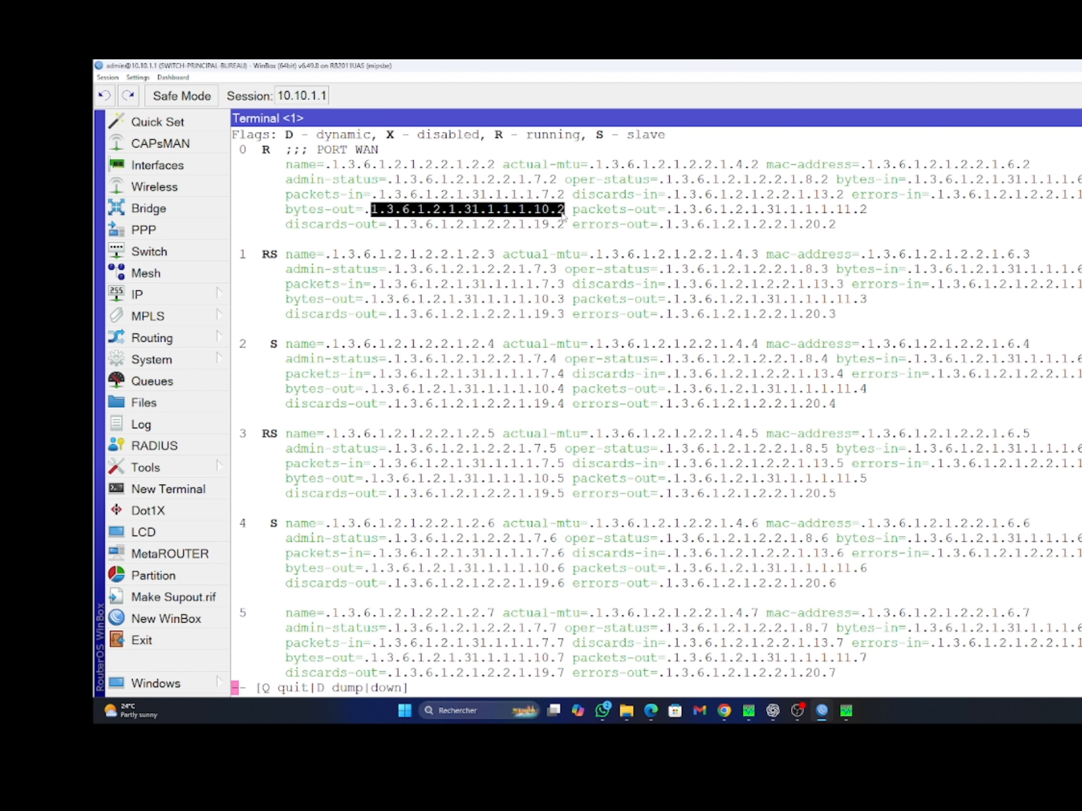
click(375, 213)
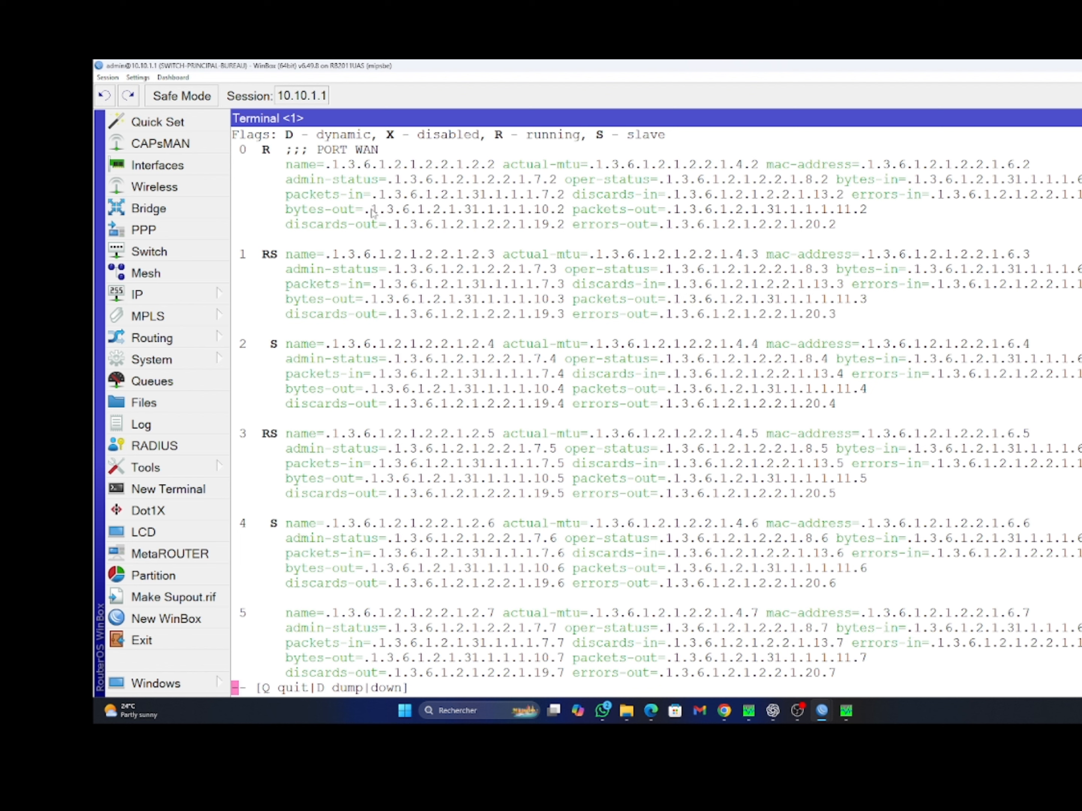
drag(375, 213, 567, 216)
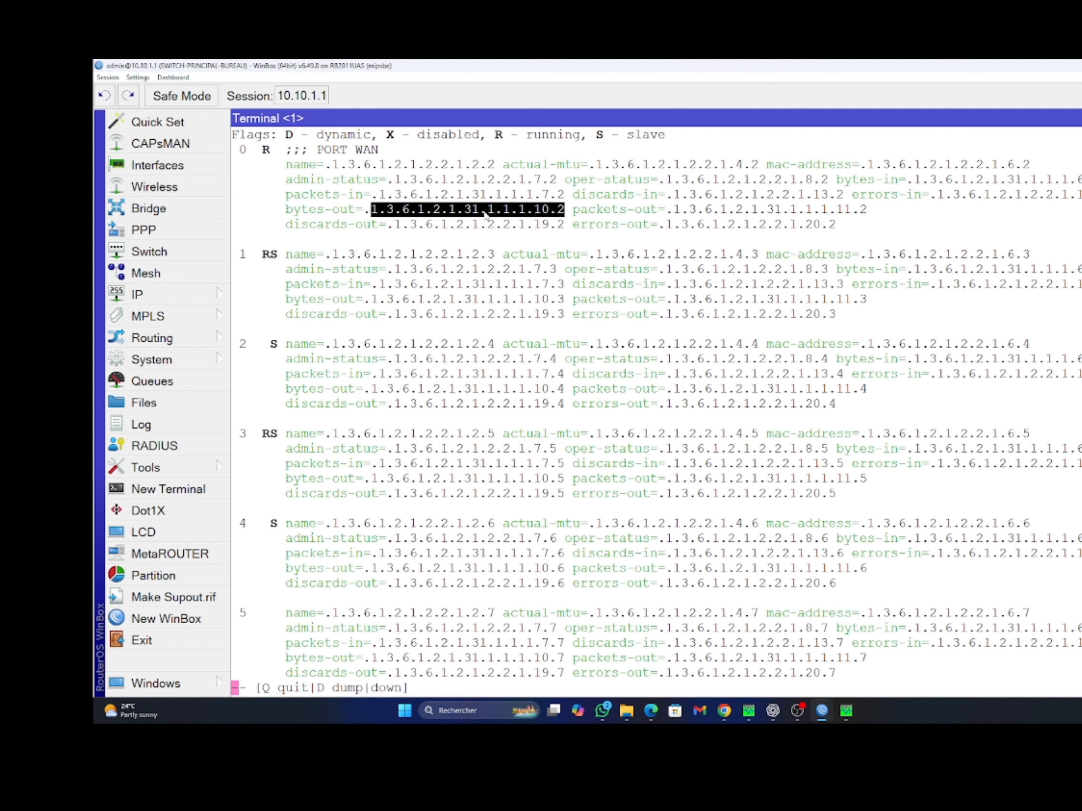
right_click(486, 214)
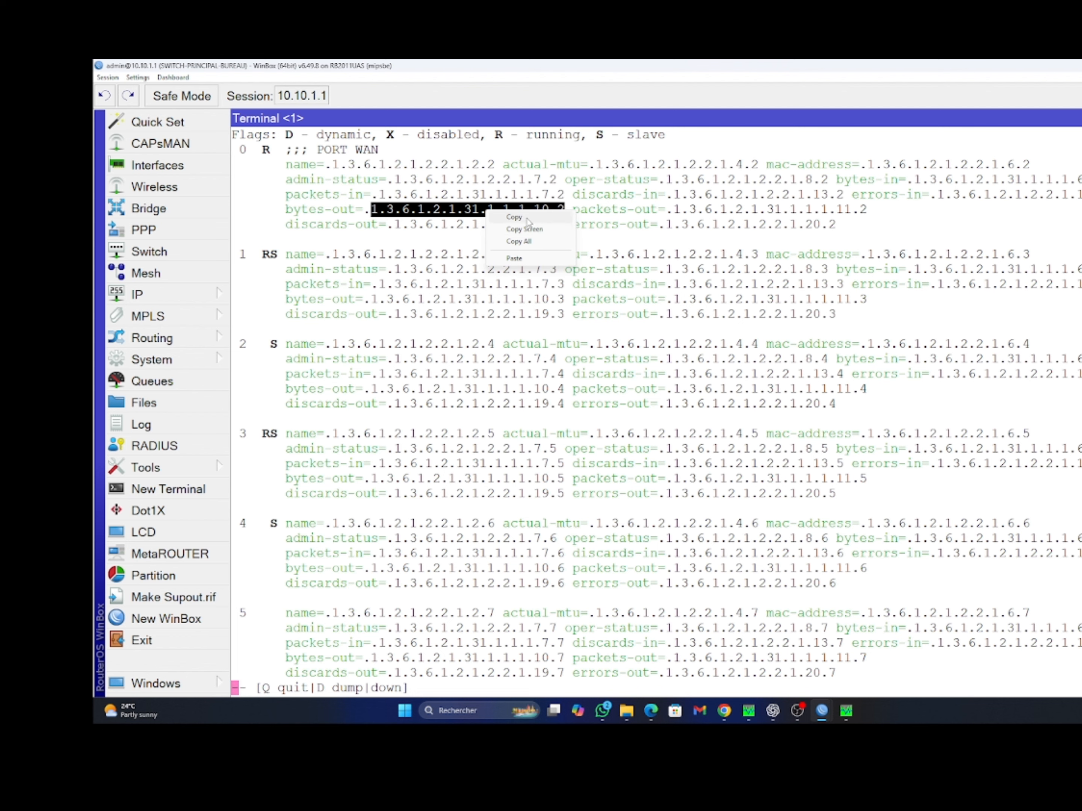
click(529, 221)
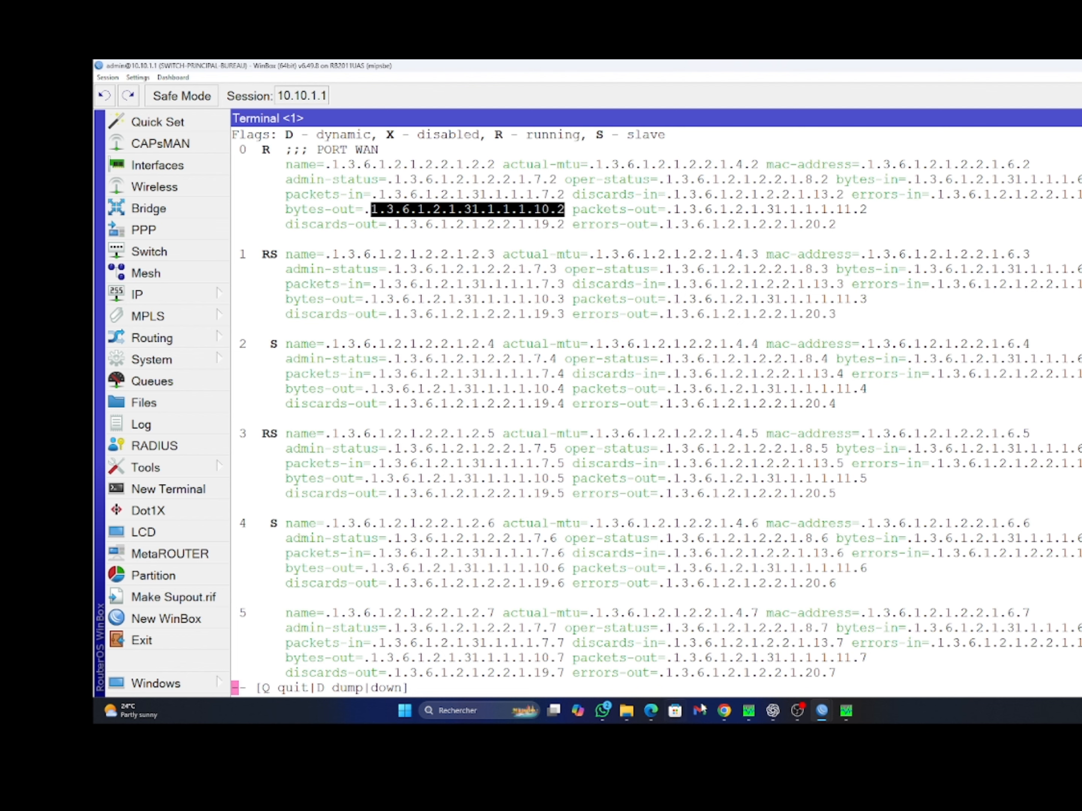
click(852, 716)
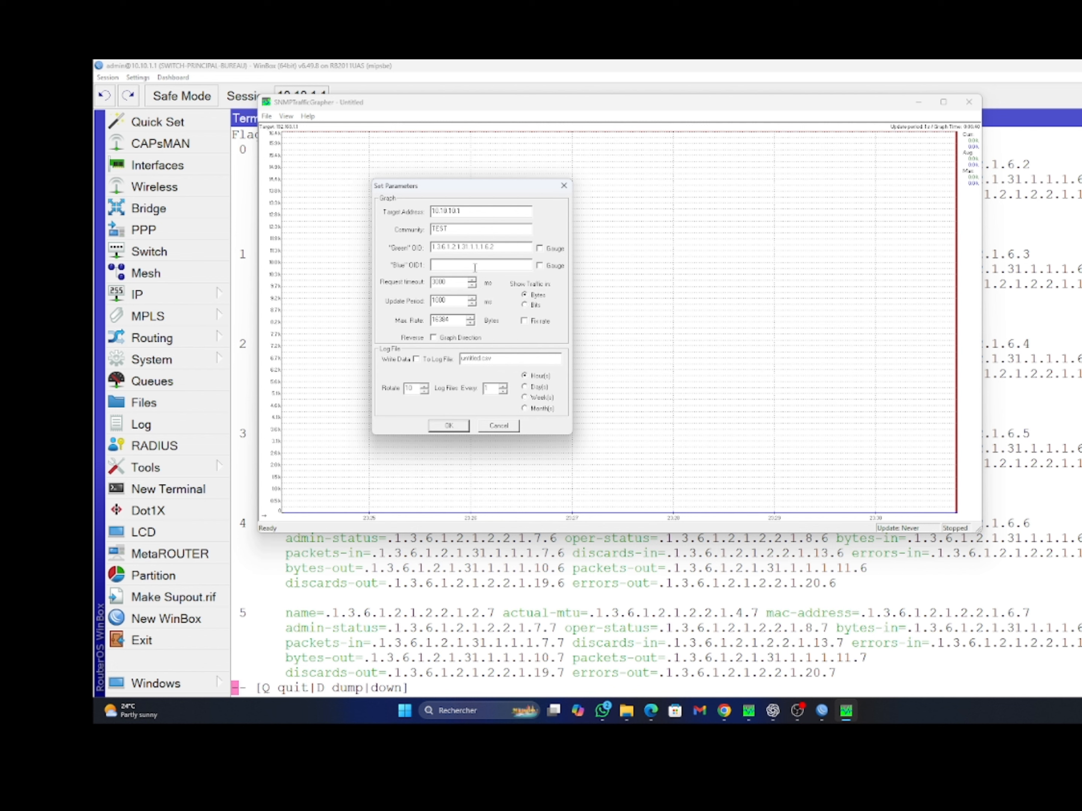
Paste the bytes-out OID into the Blue OID field and check the Request timeout and Update Period values
key(ctrl+v)
drag(459, 283, 416, 286)
drag(453, 299, 432, 301)
Show traffic in Bits, set Max Rate to 1250, and apply the settings to start graphing
click(448, 321)
double_click(448, 321)
click(525, 305)
click(525, 296)
click(525, 306)
double_click(441, 321)
text(13)
key(BackSpace)
key(BackSpace)
text(1250)
click(449, 427)
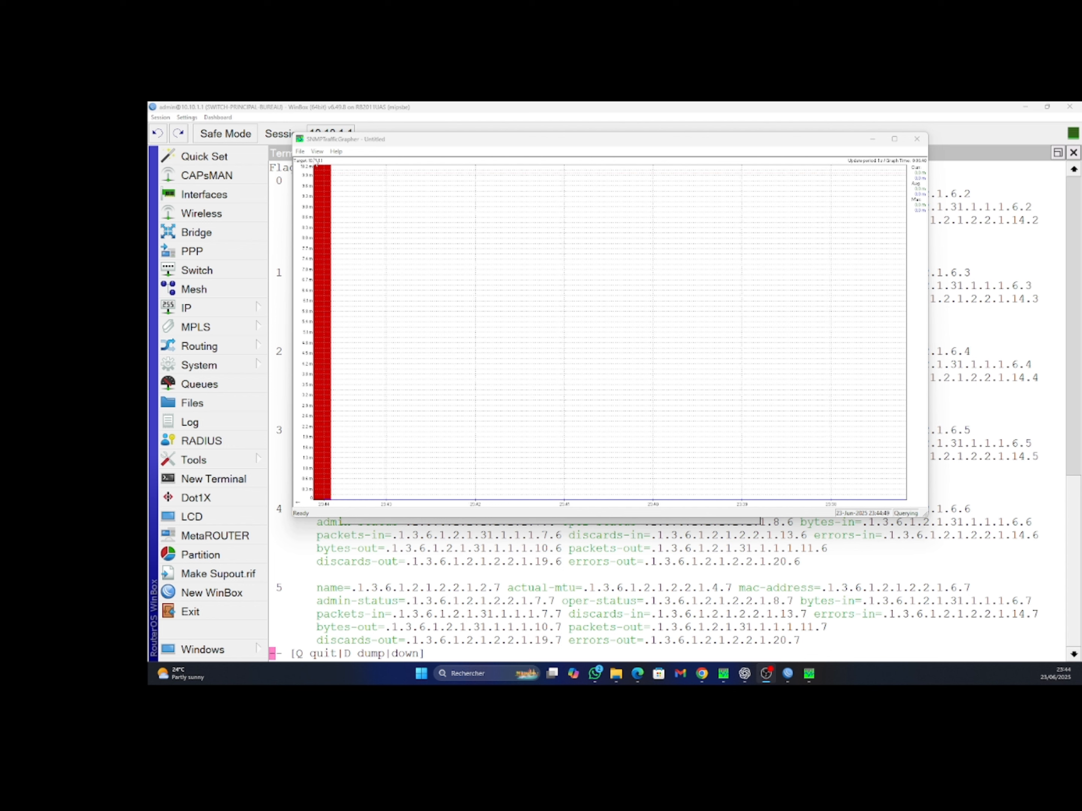
Reopen the graph parameters from the view options and confirm them with OK
click(318, 152)
click(336, 236)
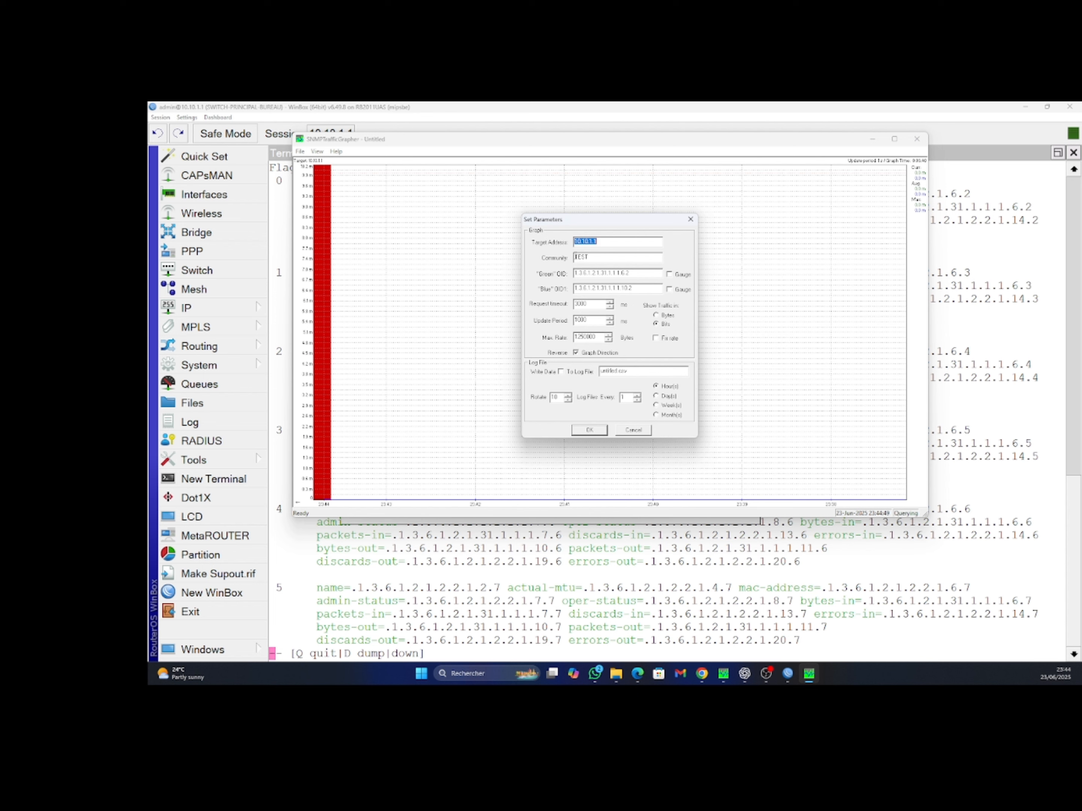
click(600, 256)
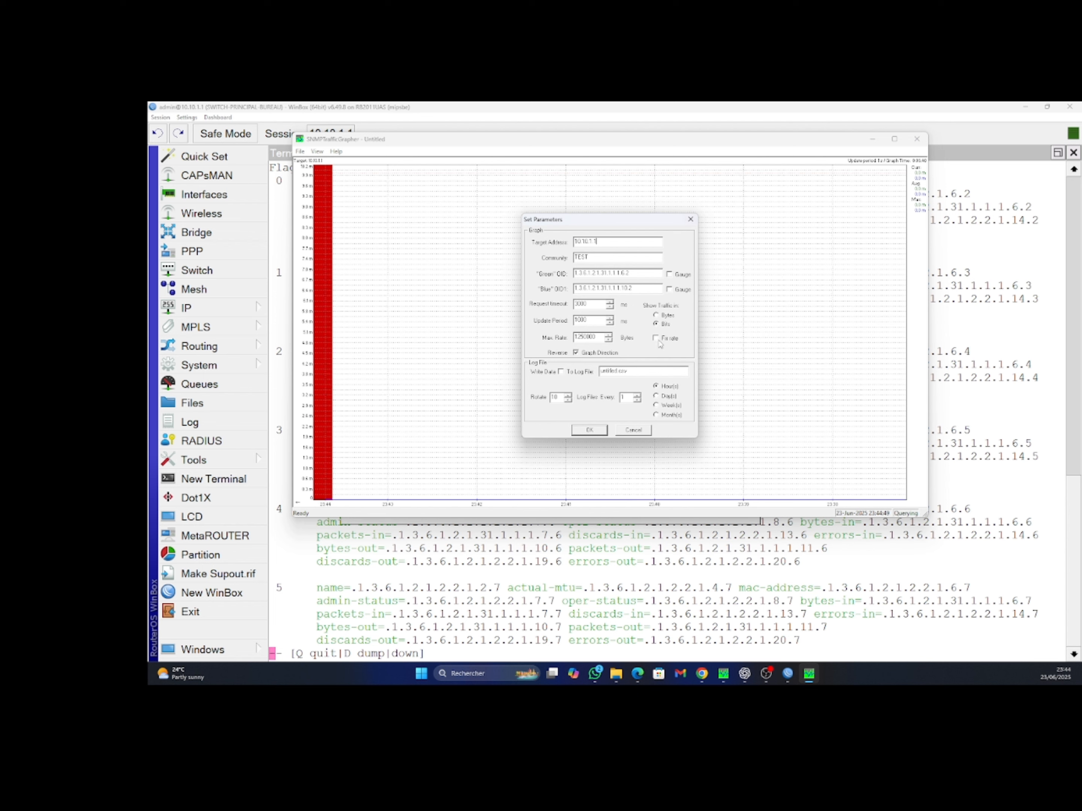
click(597, 431)
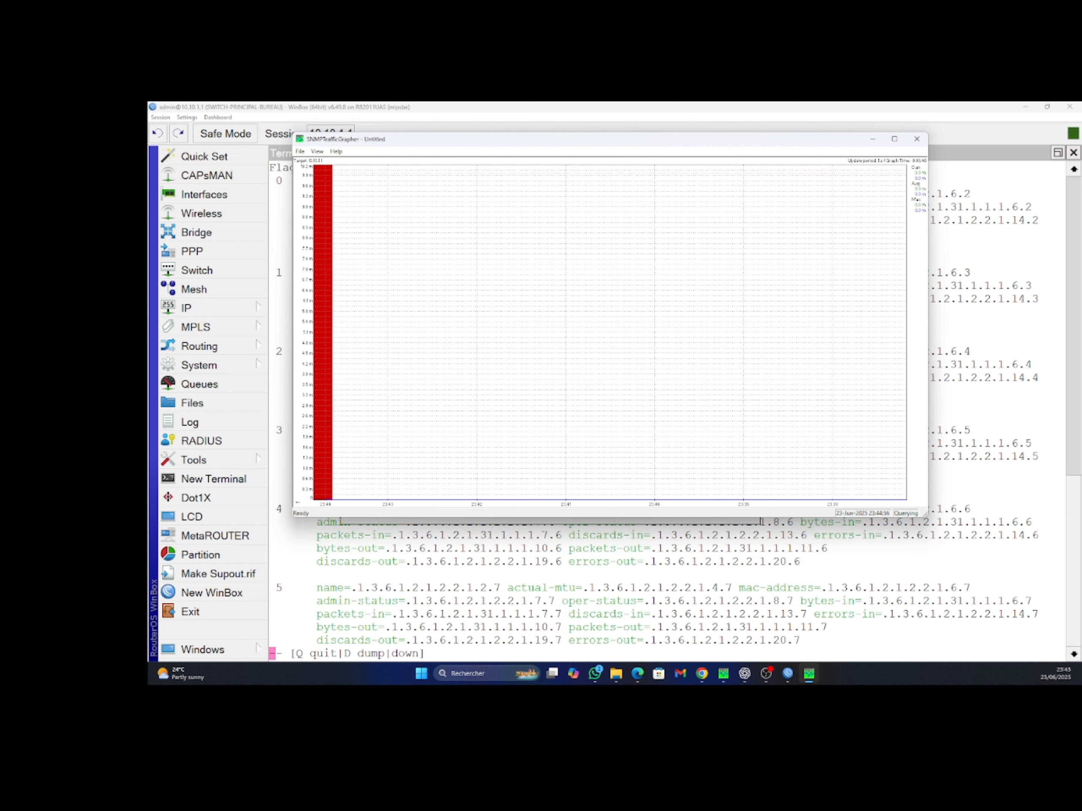
Tick Enabled in the router's IP > SNMP settings, apply, and close the window
click(205, 310)
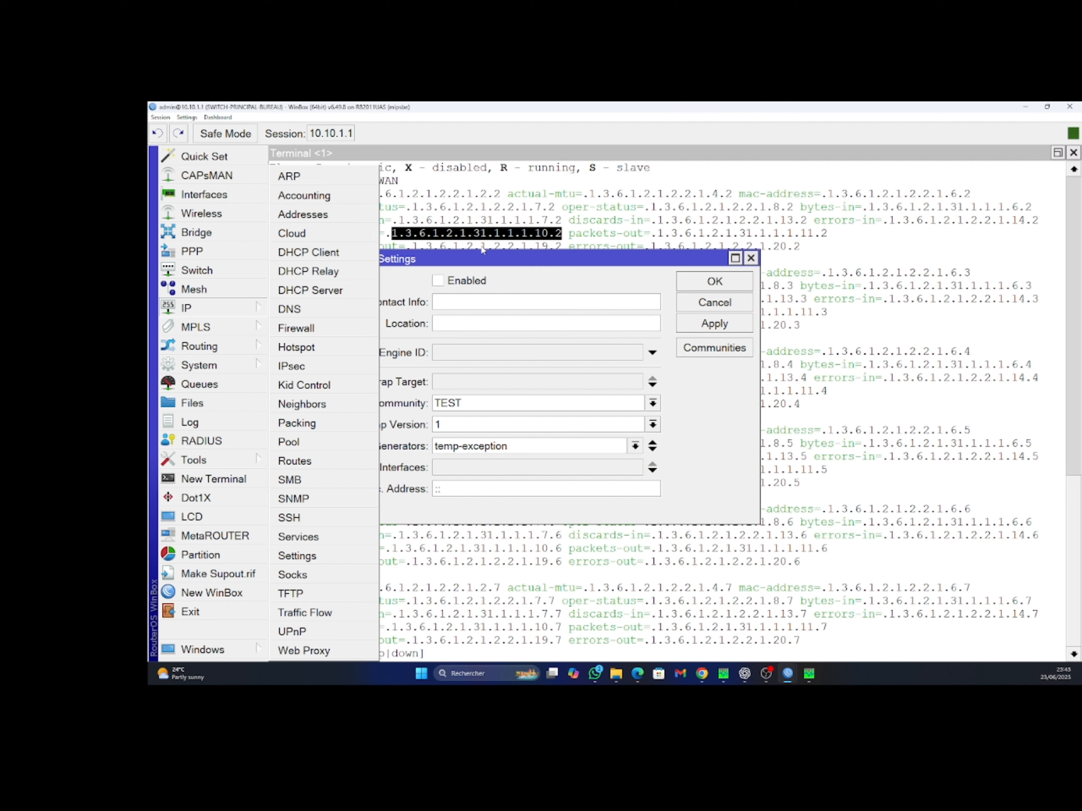
drag(483, 256, 541, 247)
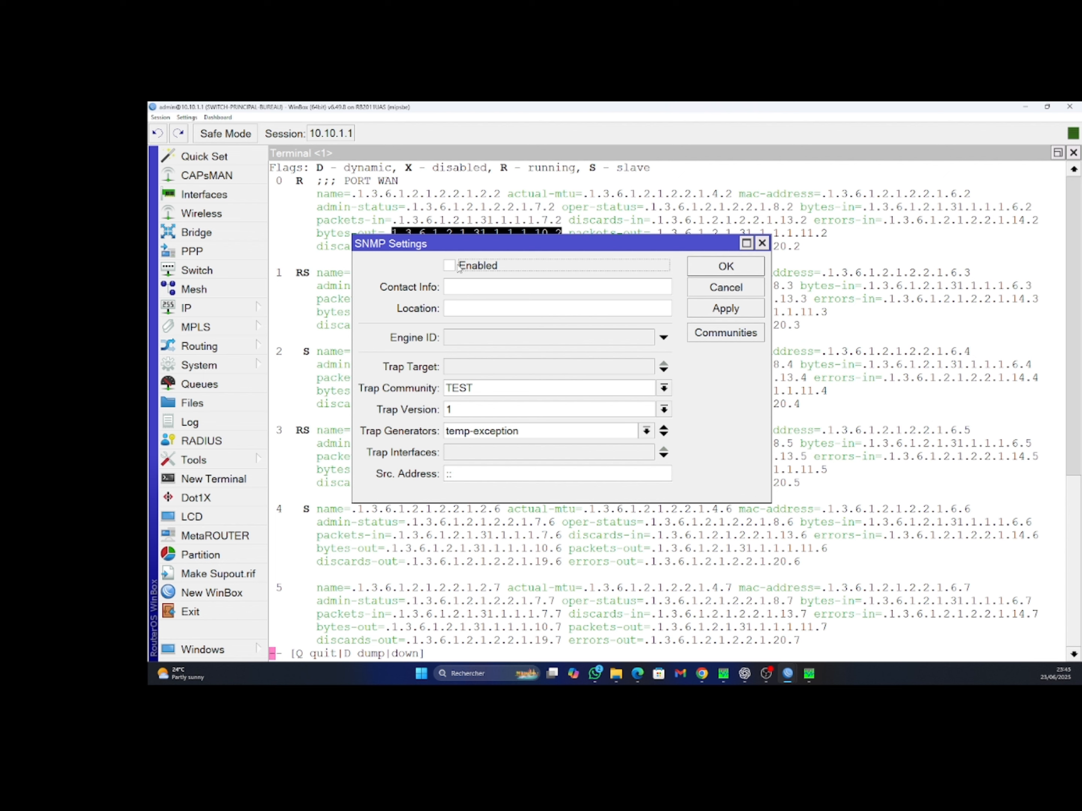
click(456, 266)
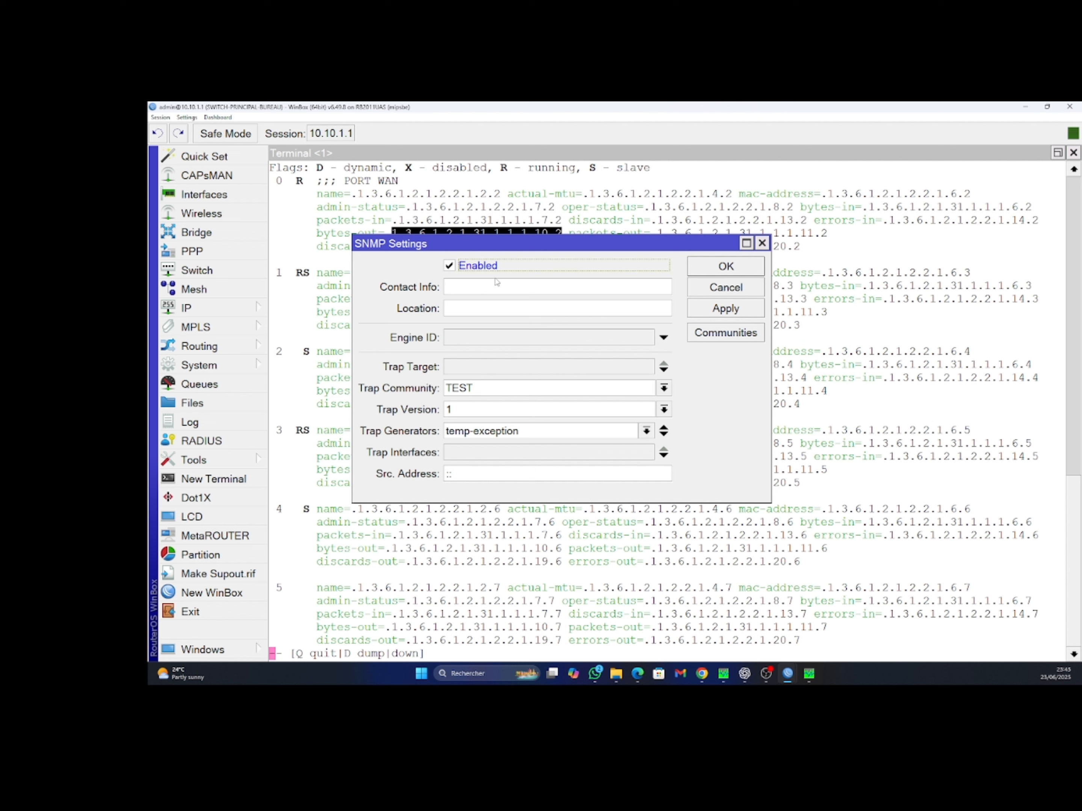
click(733, 311)
click(725, 268)
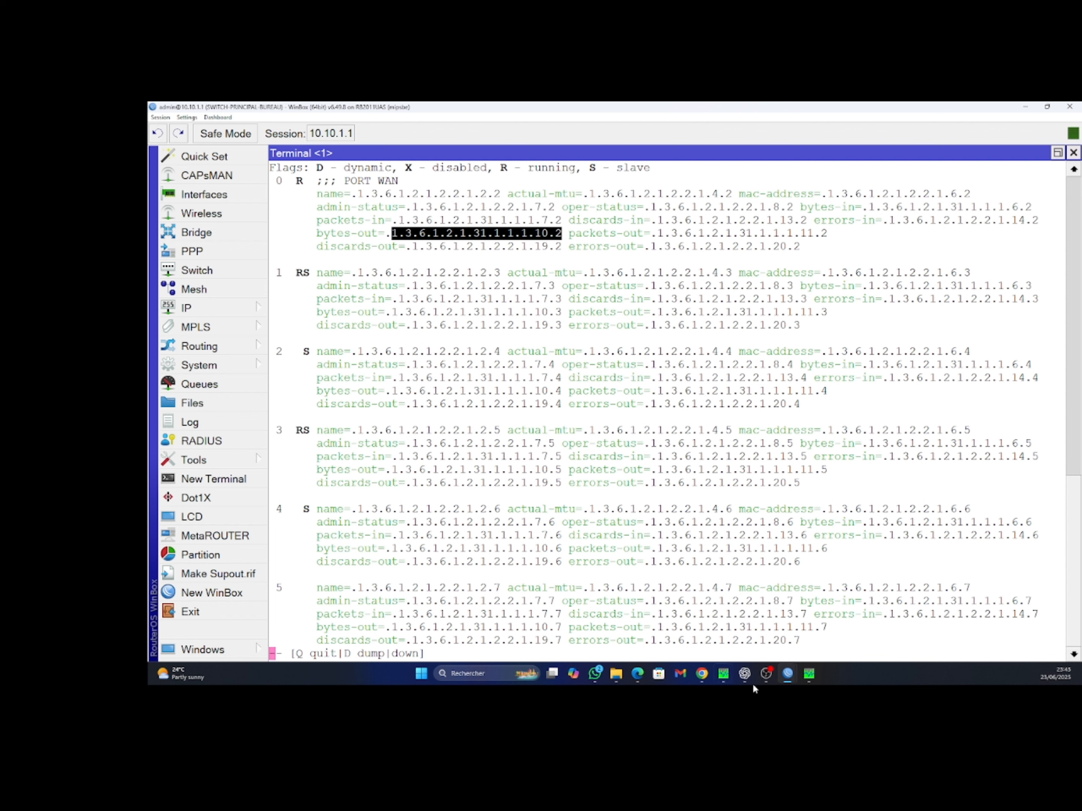
Bring the SNMP Traffic Grapher window forward to watch the live WAN traffic being plotted
mouse_move(808, 678)
click(806, 623)
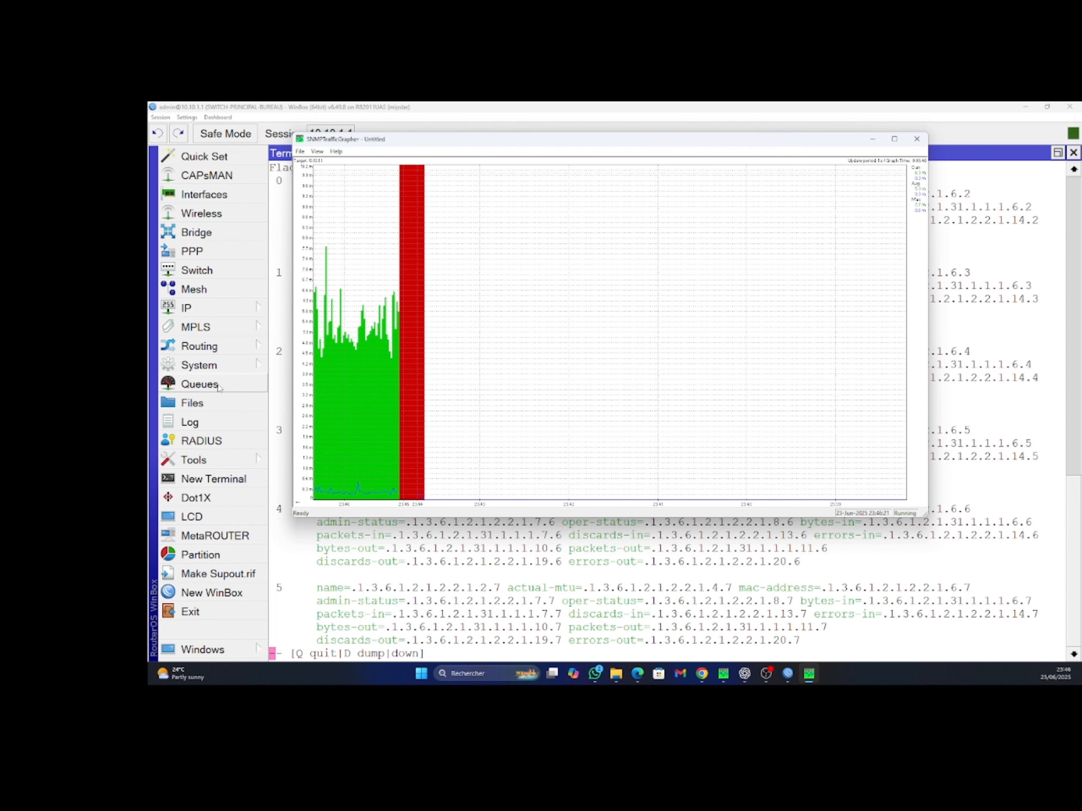
Open the TRAFIC-TOTAL simple queue's settings from the queue list
click(199, 384)
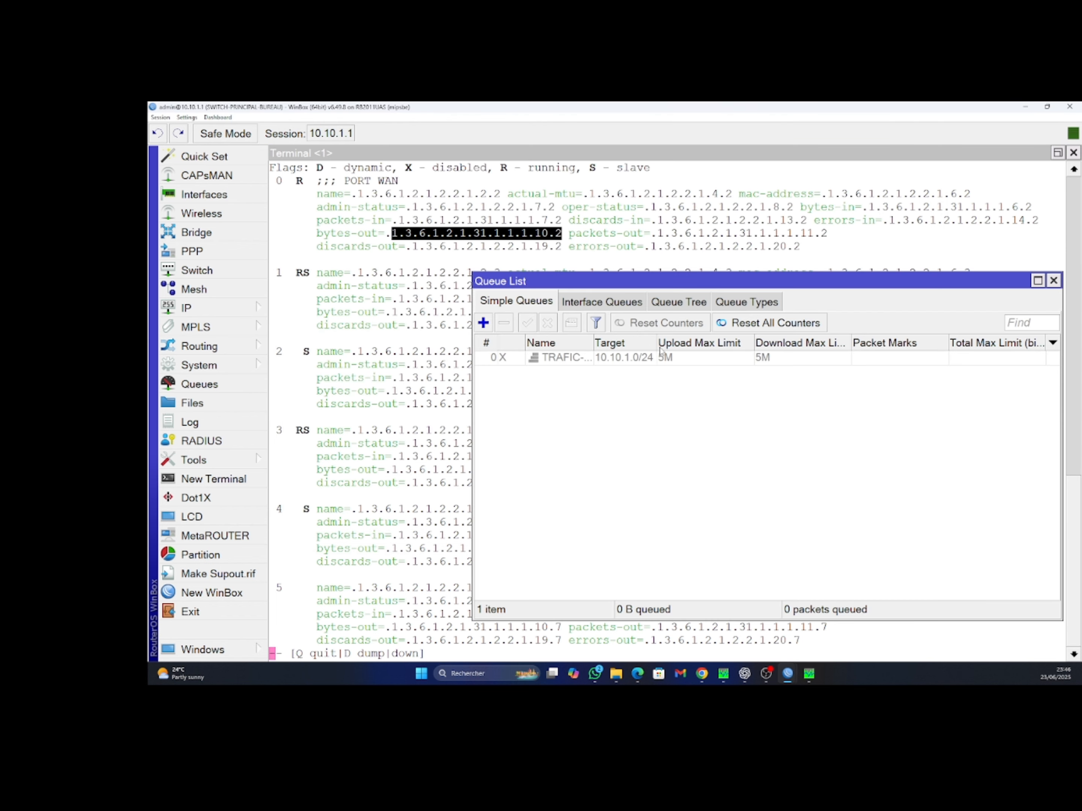
right_click(597, 358)
click(563, 364)
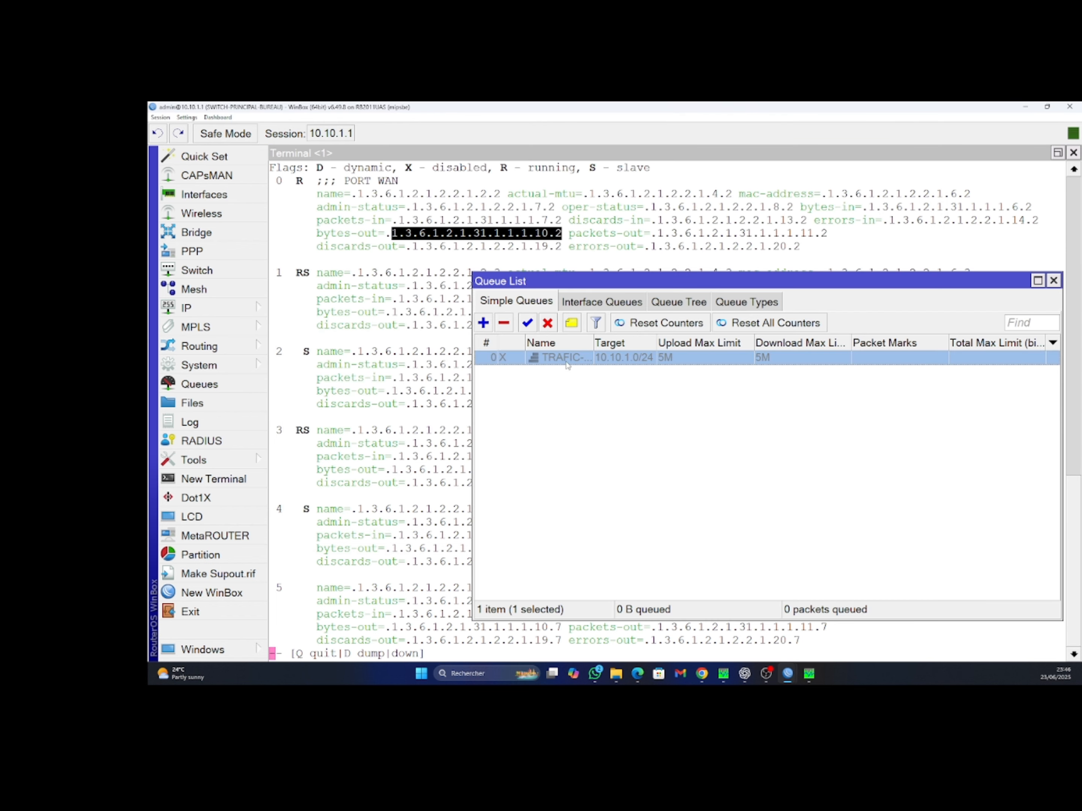
double_click(565, 363)
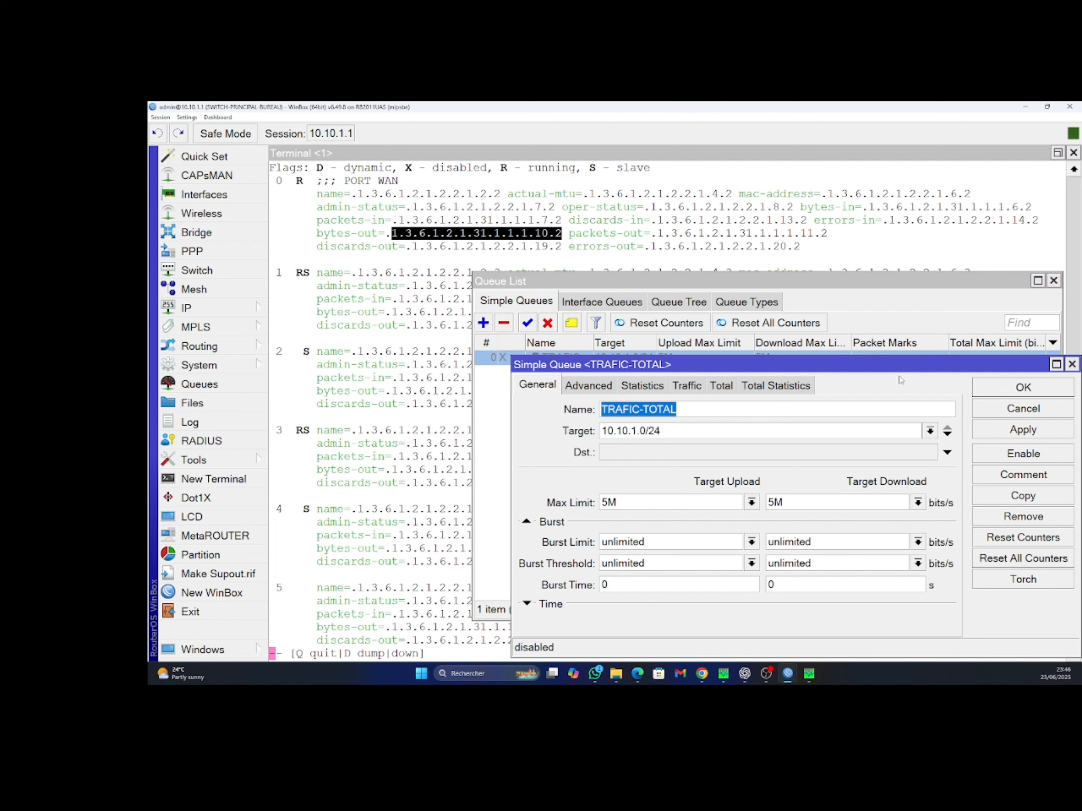
click(1072, 364)
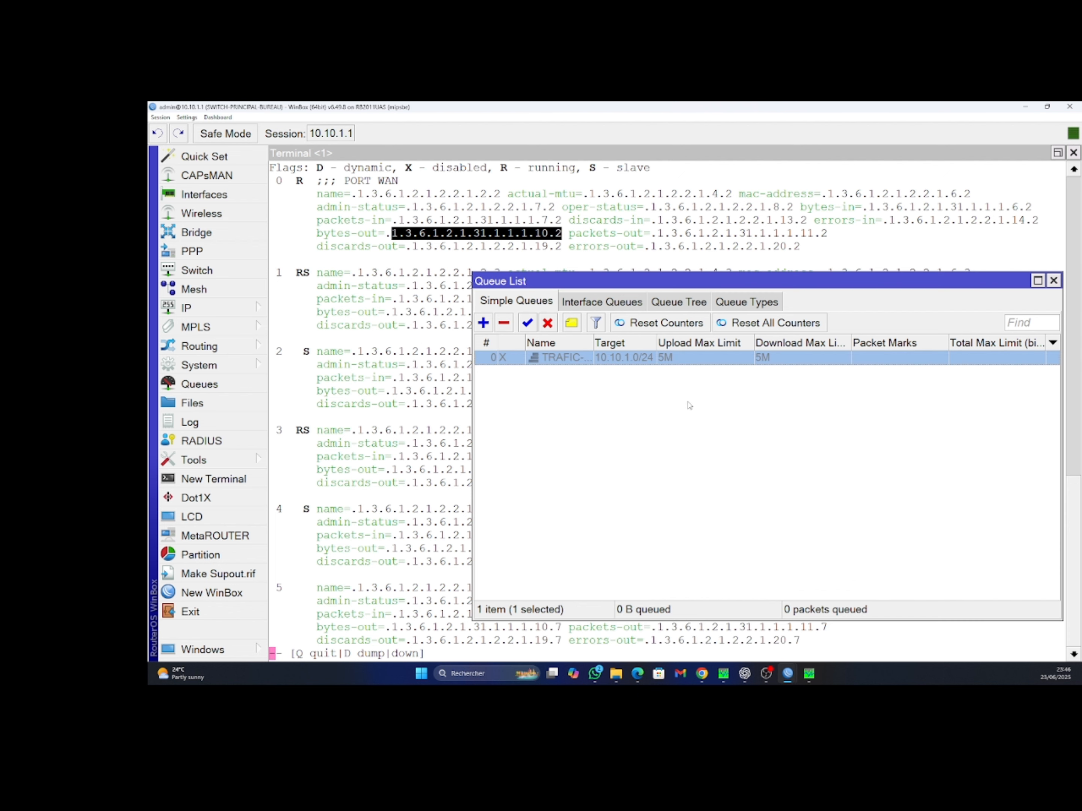
double_click(649, 358)
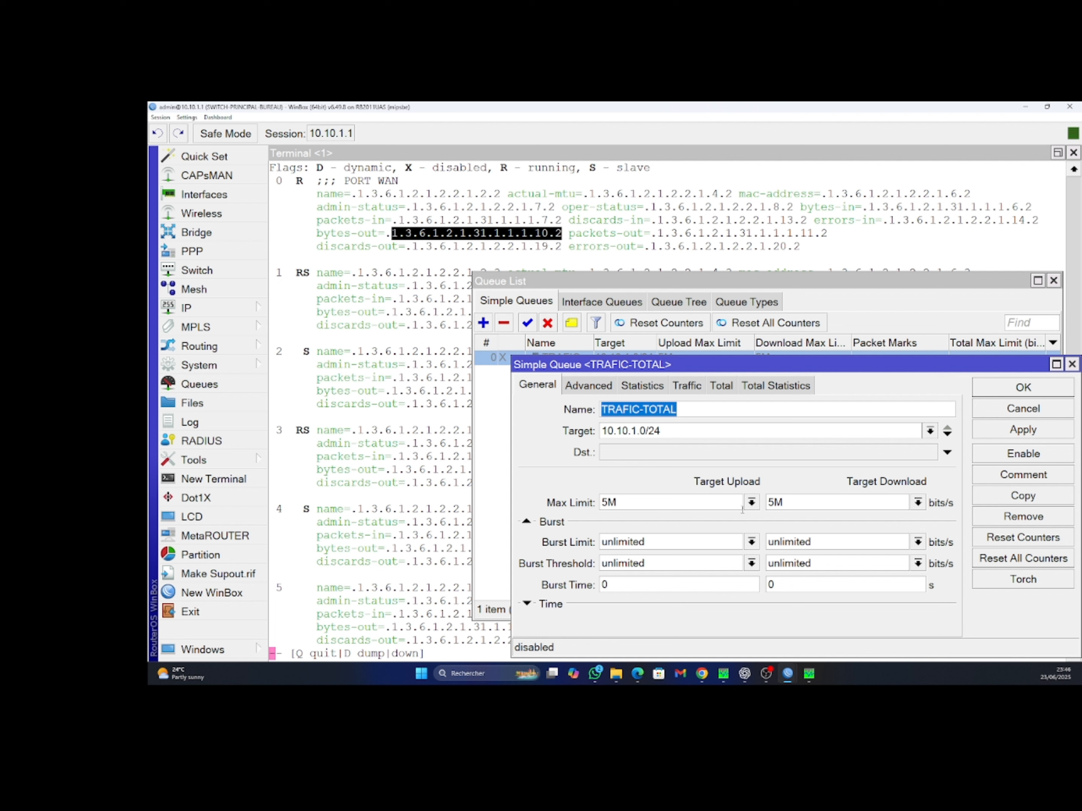
Cap TRAFIC-TOTAL at 3M upload and 3M download, save it, and return to the traffic graph
click(751, 502)
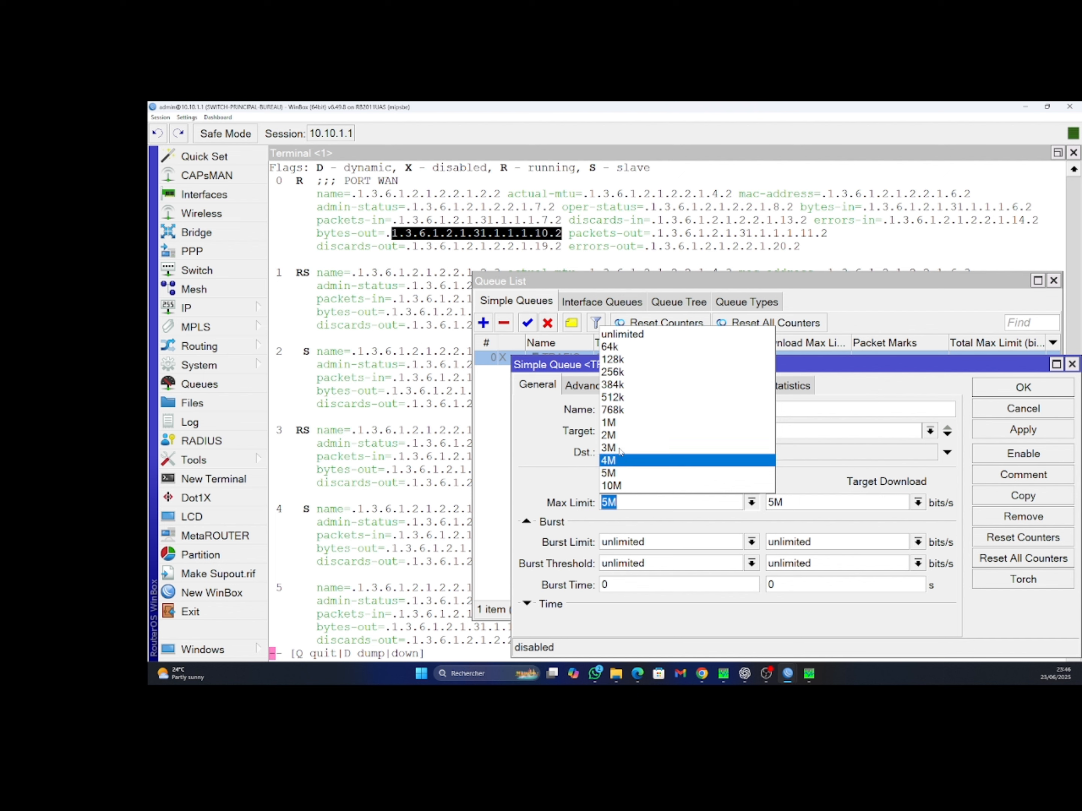
click(697, 454)
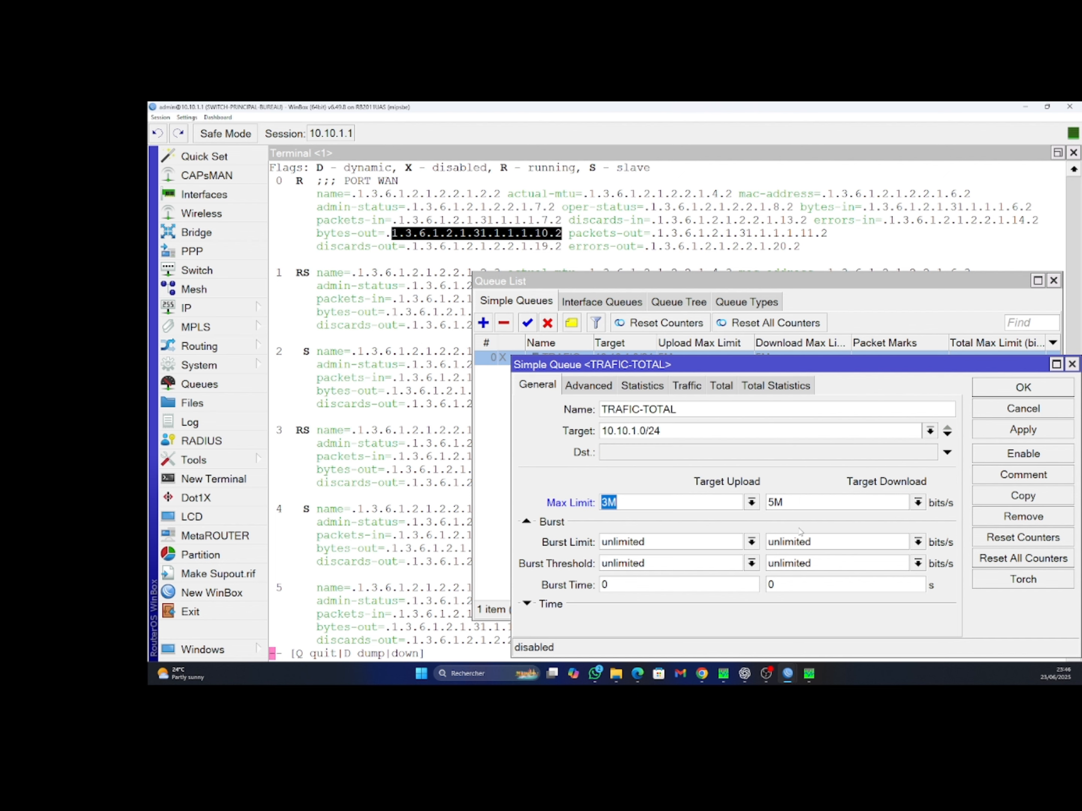
click(917, 502)
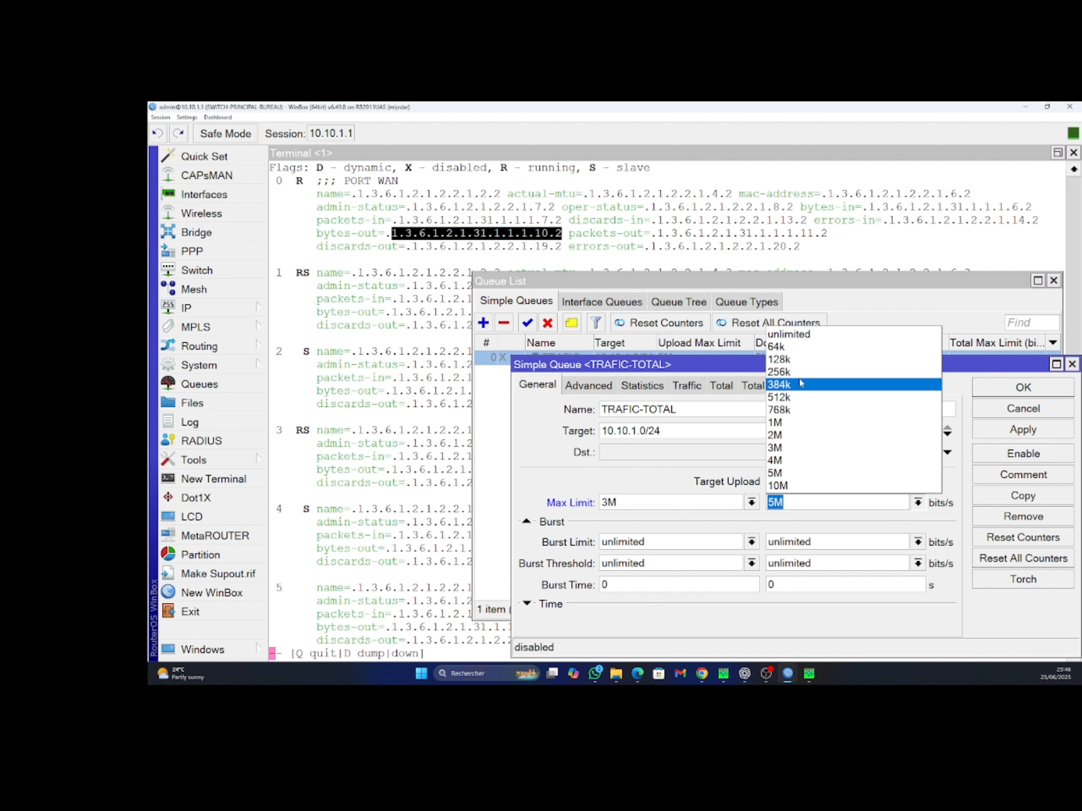
click(790, 448)
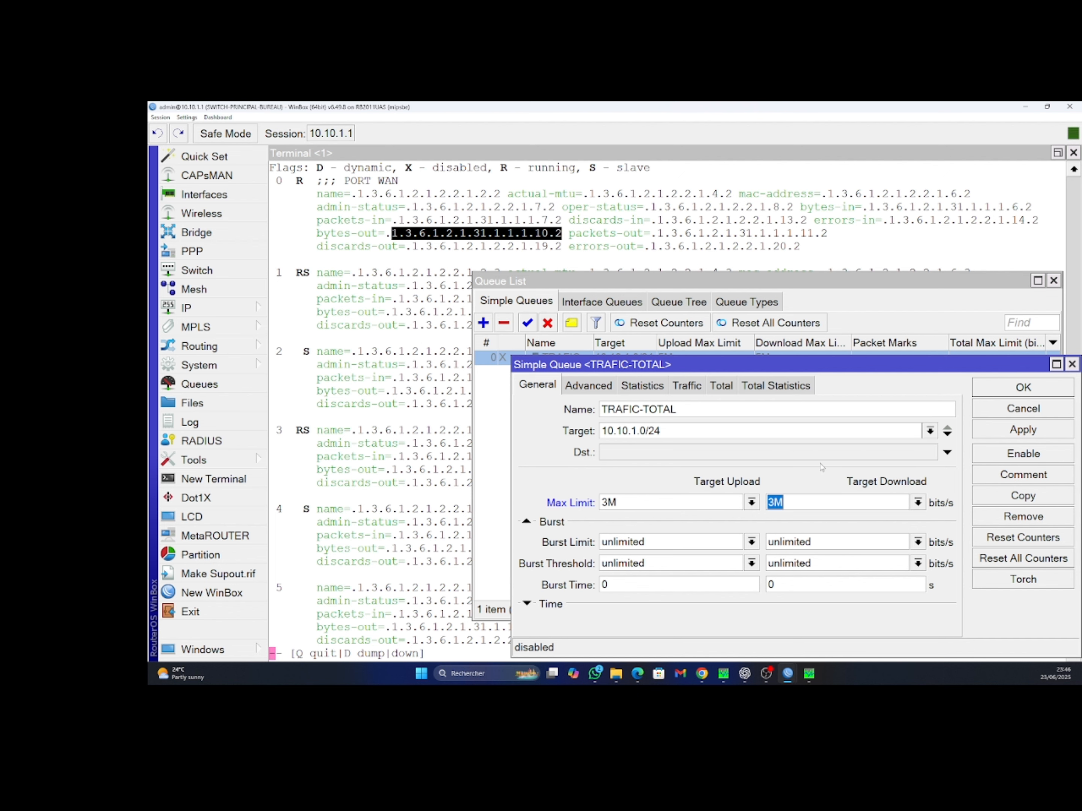
click(1008, 432)
click(1003, 399)
click(809, 673)
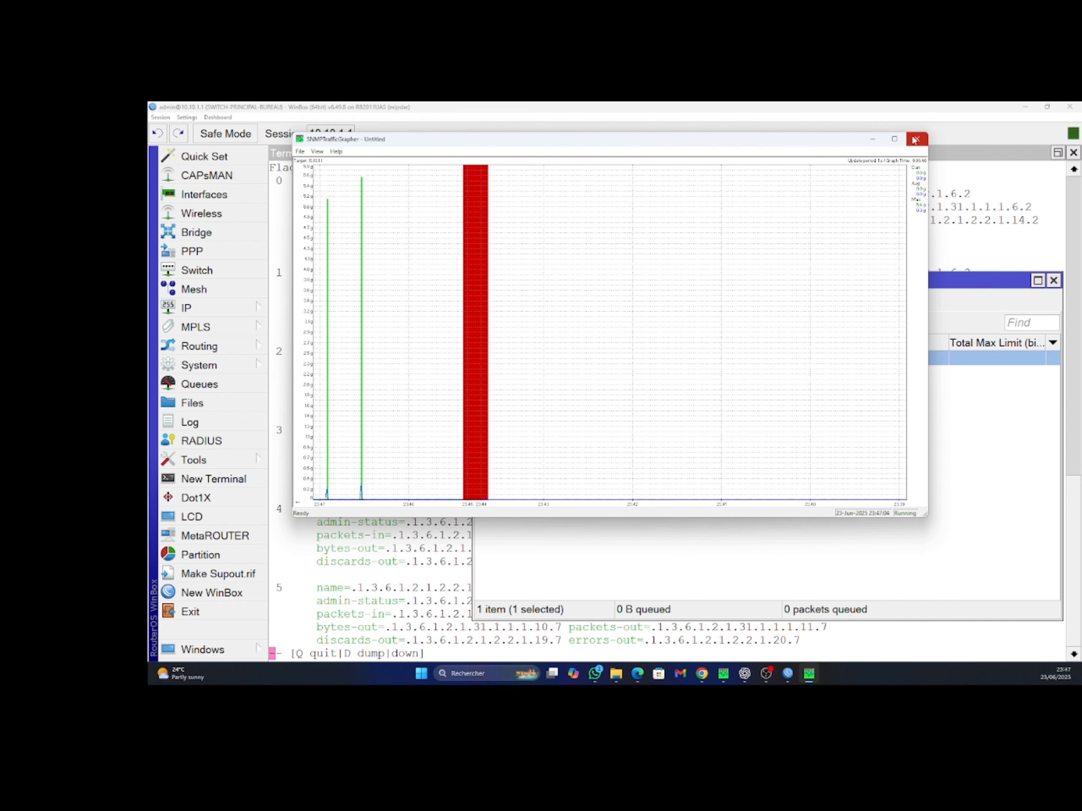
Bring up the Untitled traffic graph, move it lower, and close it choosing Non to skip saving
mouse_move(726, 675)
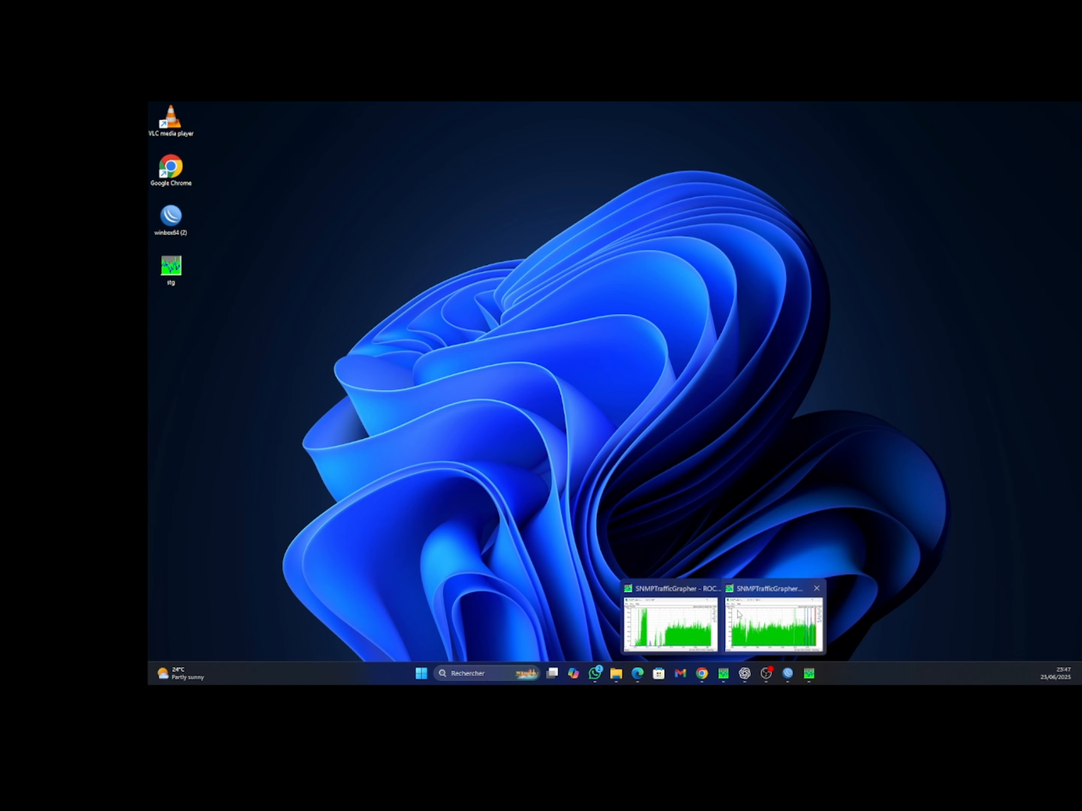
click(739, 617)
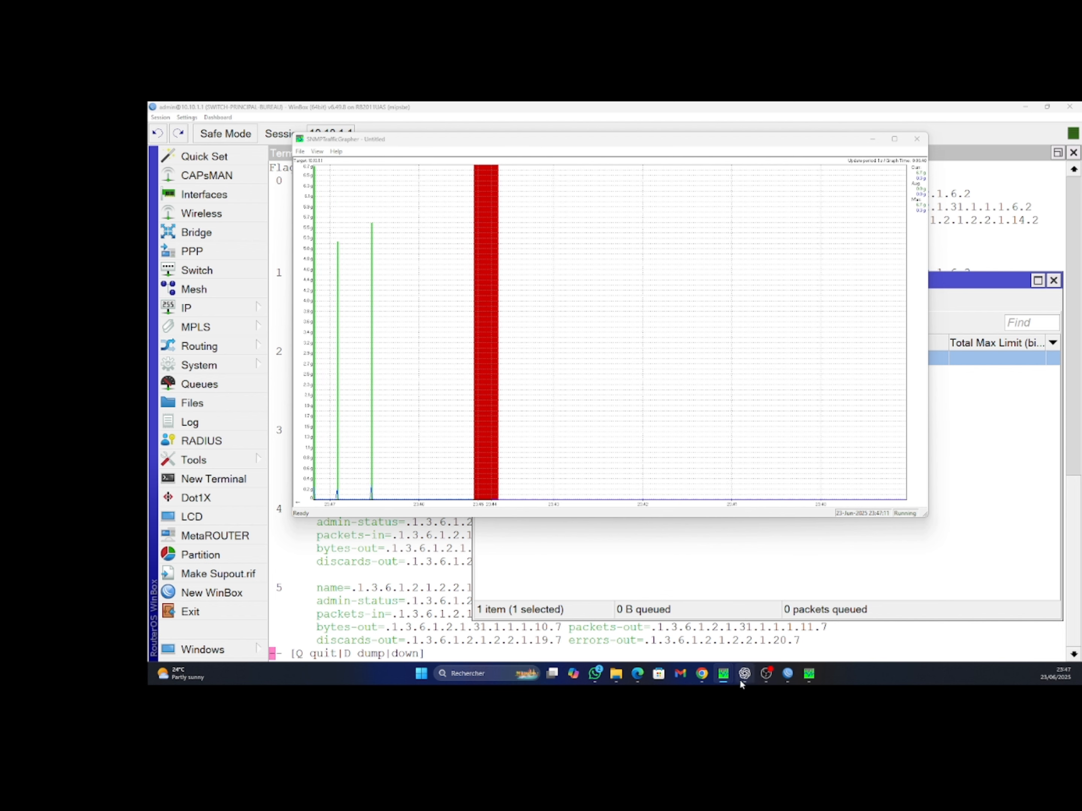
mouse_move(744, 676)
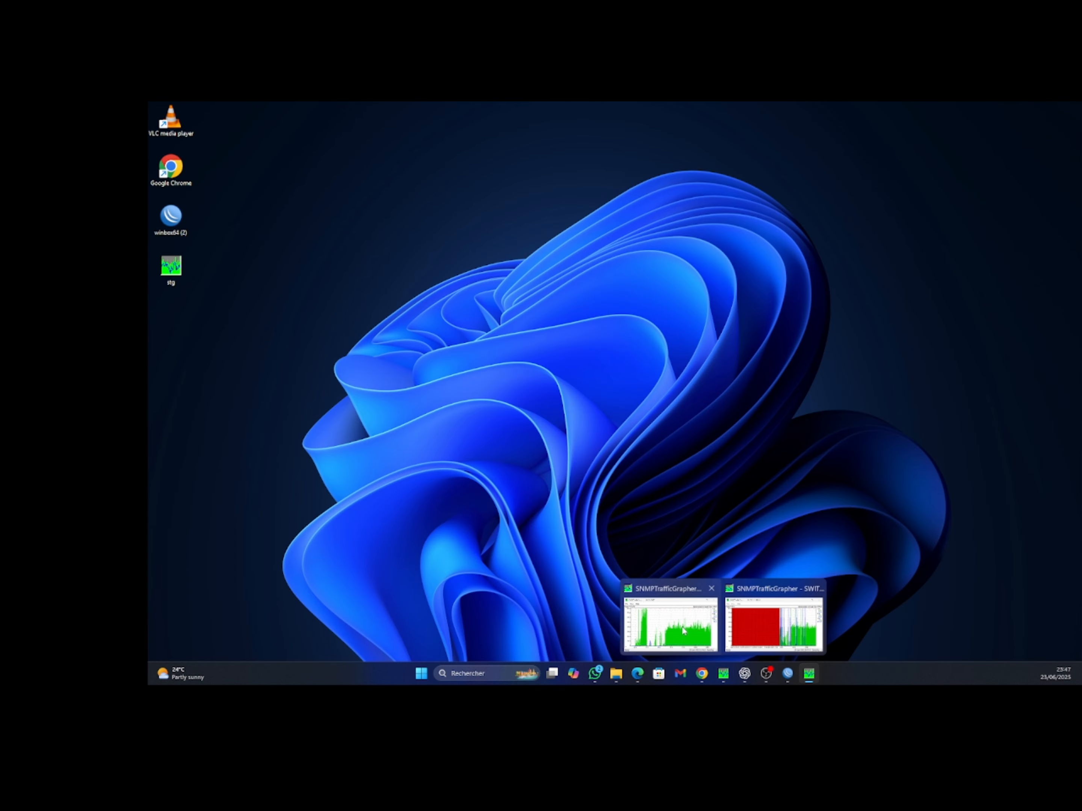
click(683, 631)
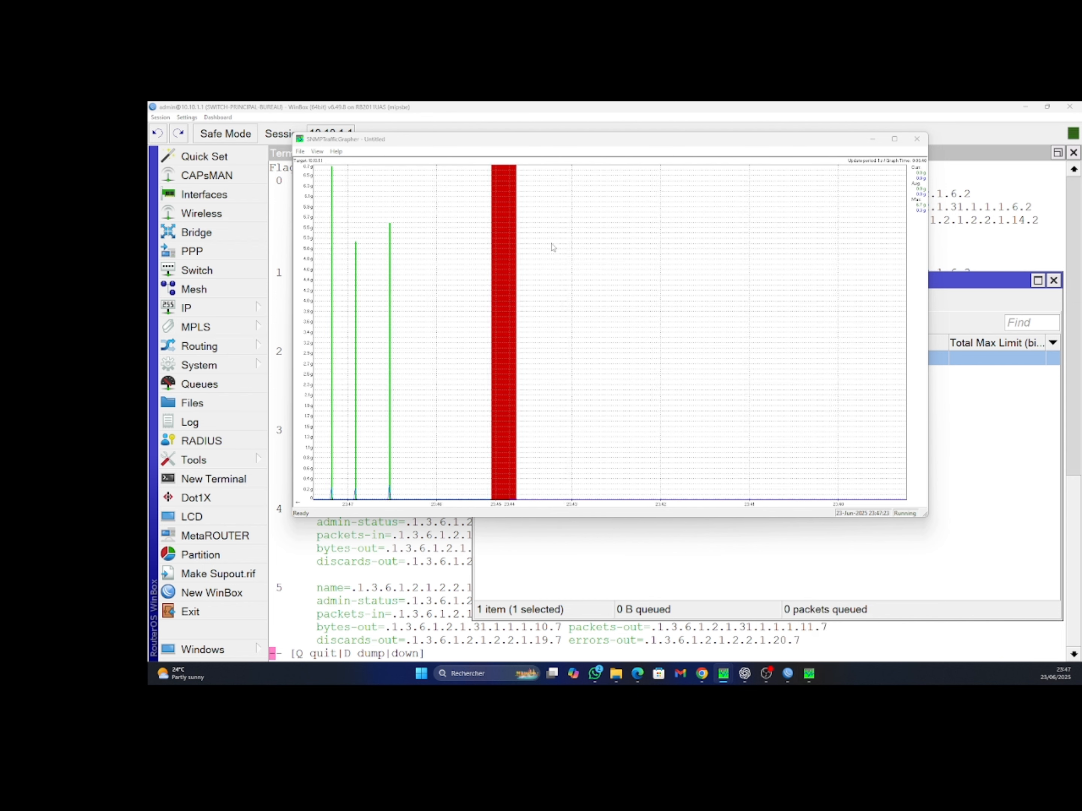
drag(504, 146, 522, 251)
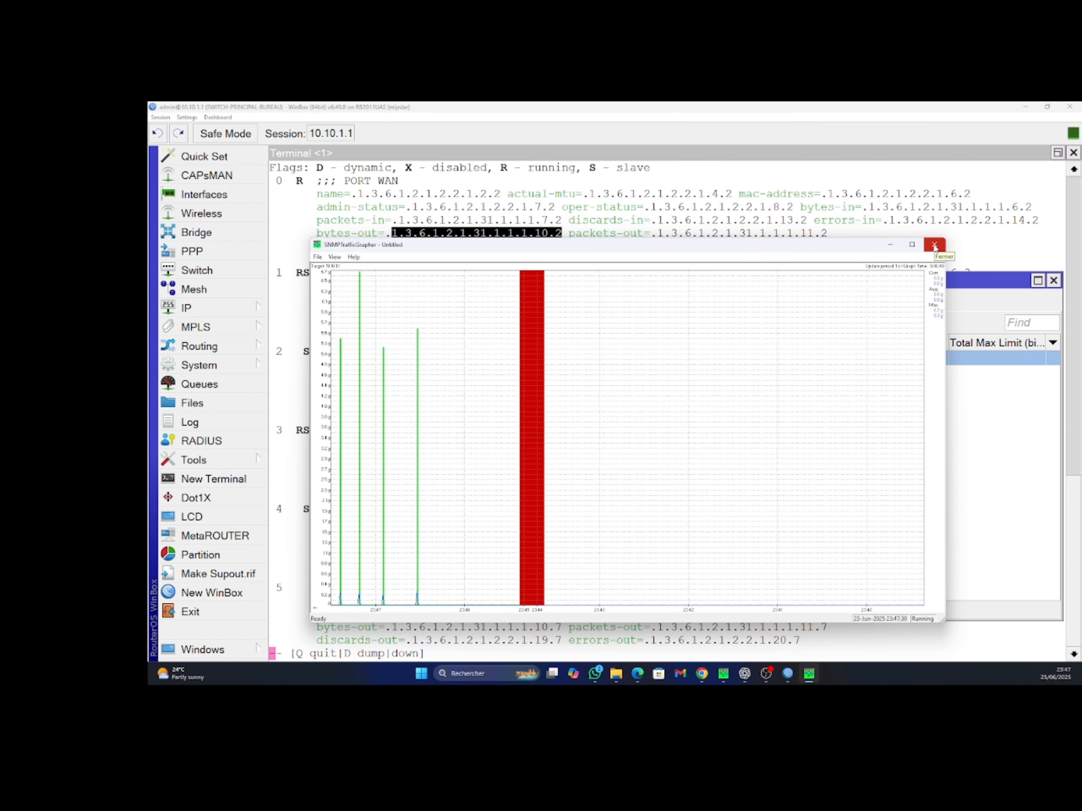
click(934, 246)
click(630, 456)
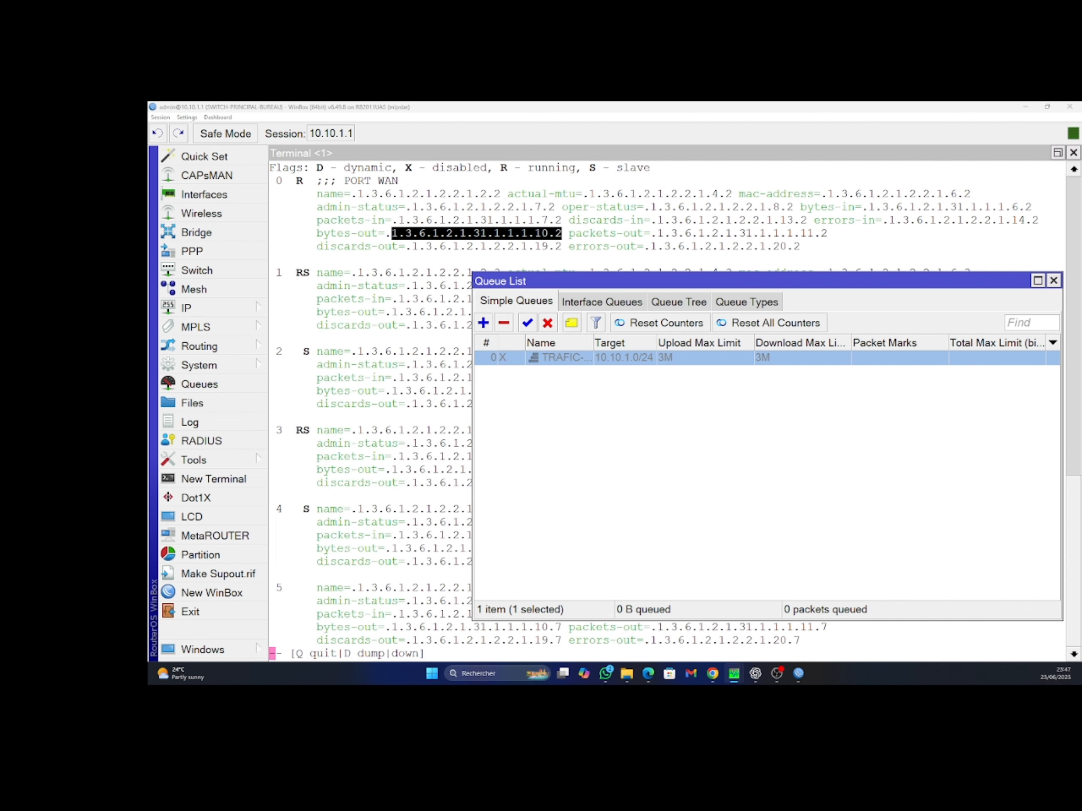
Move the ROCKSNET graph lower and widen it, then shift the Queue List left in front
mouse_move(735, 678)
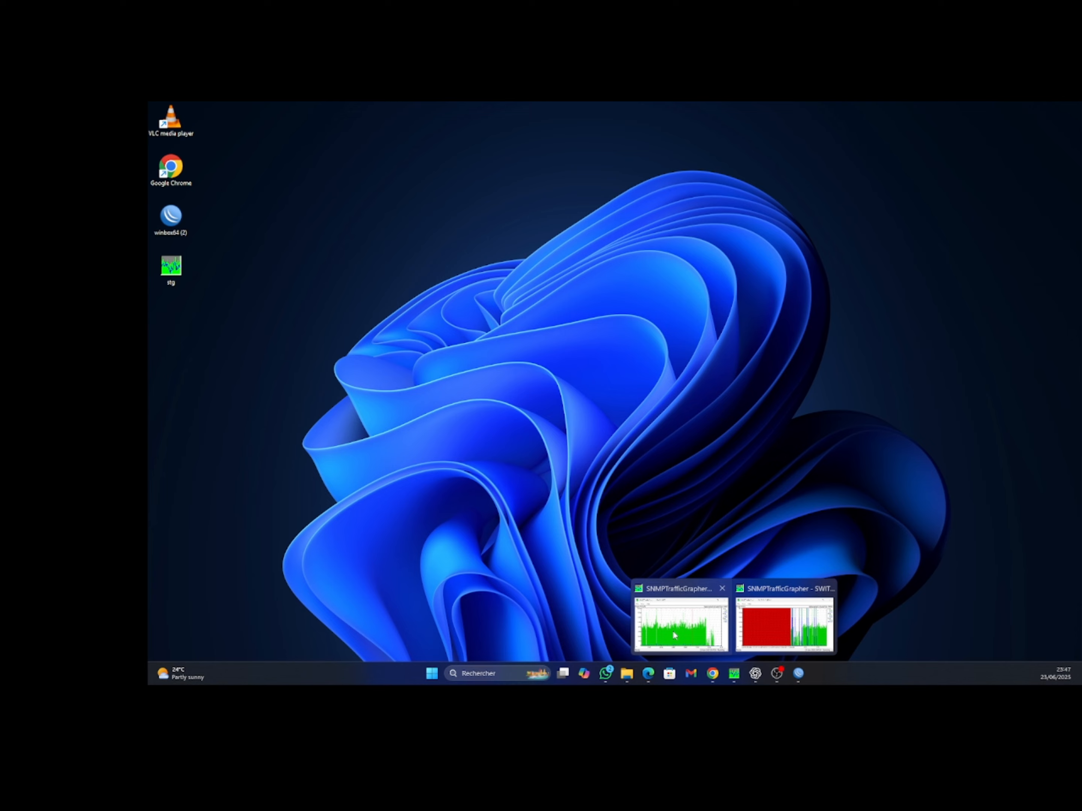
click(674, 636)
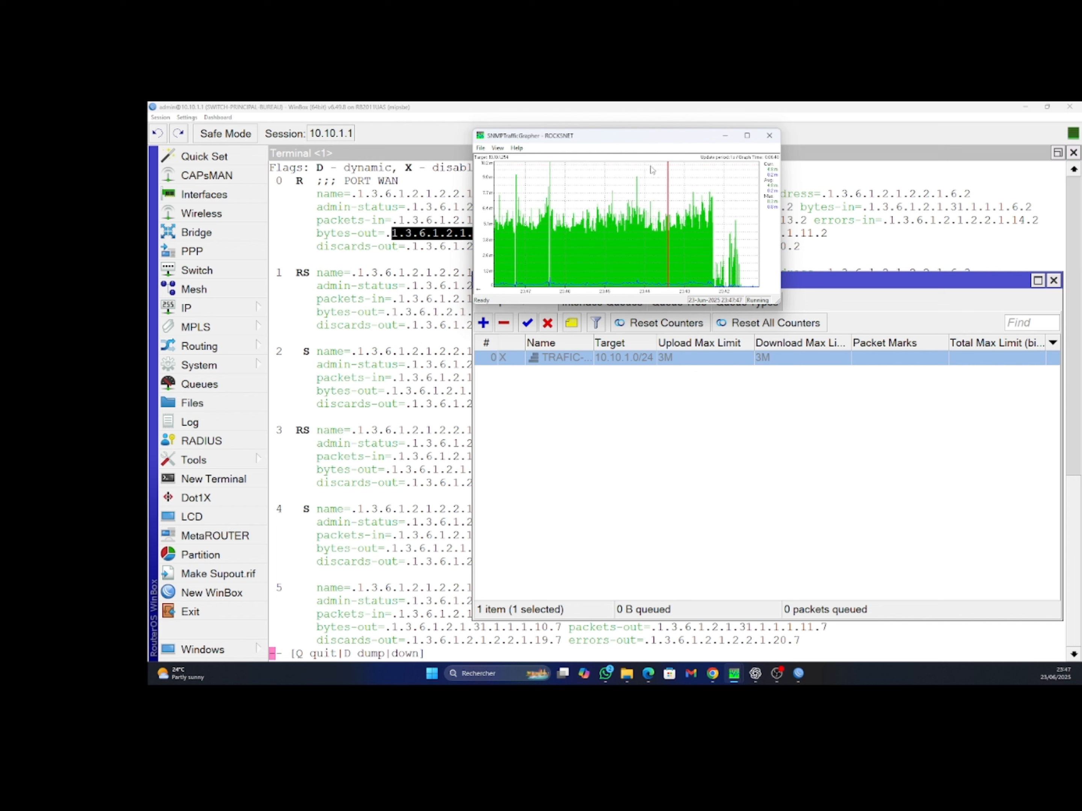
drag(602, 140, 472, 209)
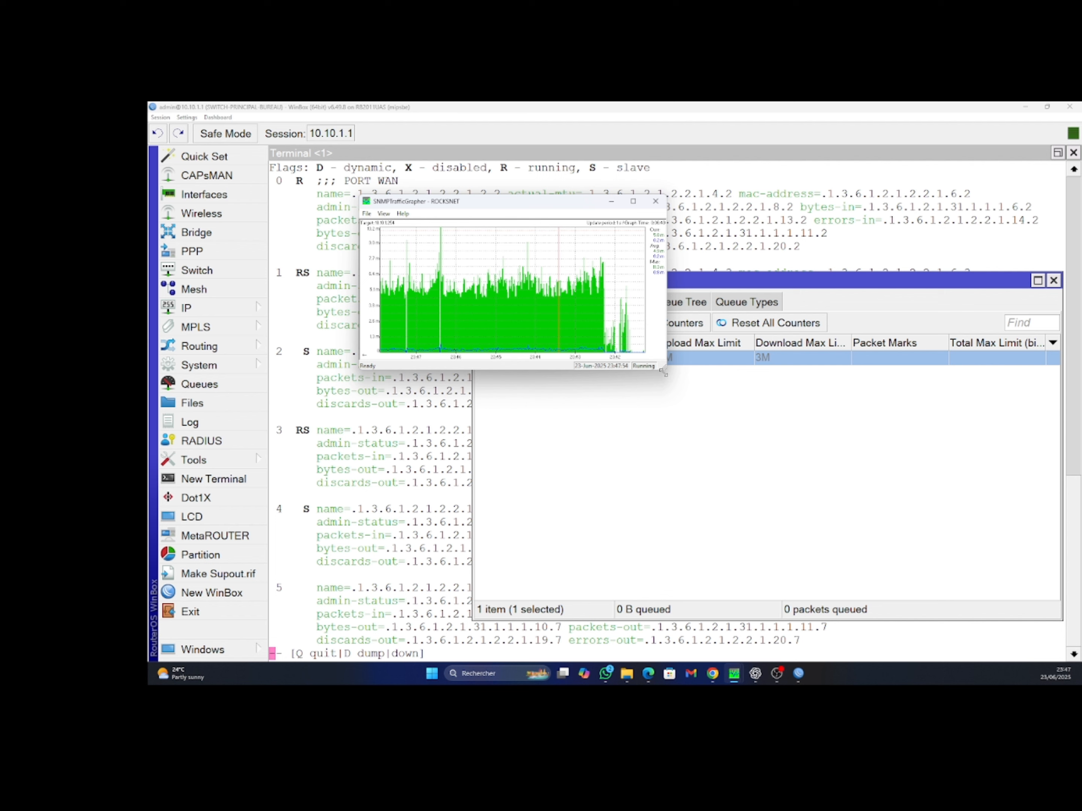
drag(662, 372, 893, 369)
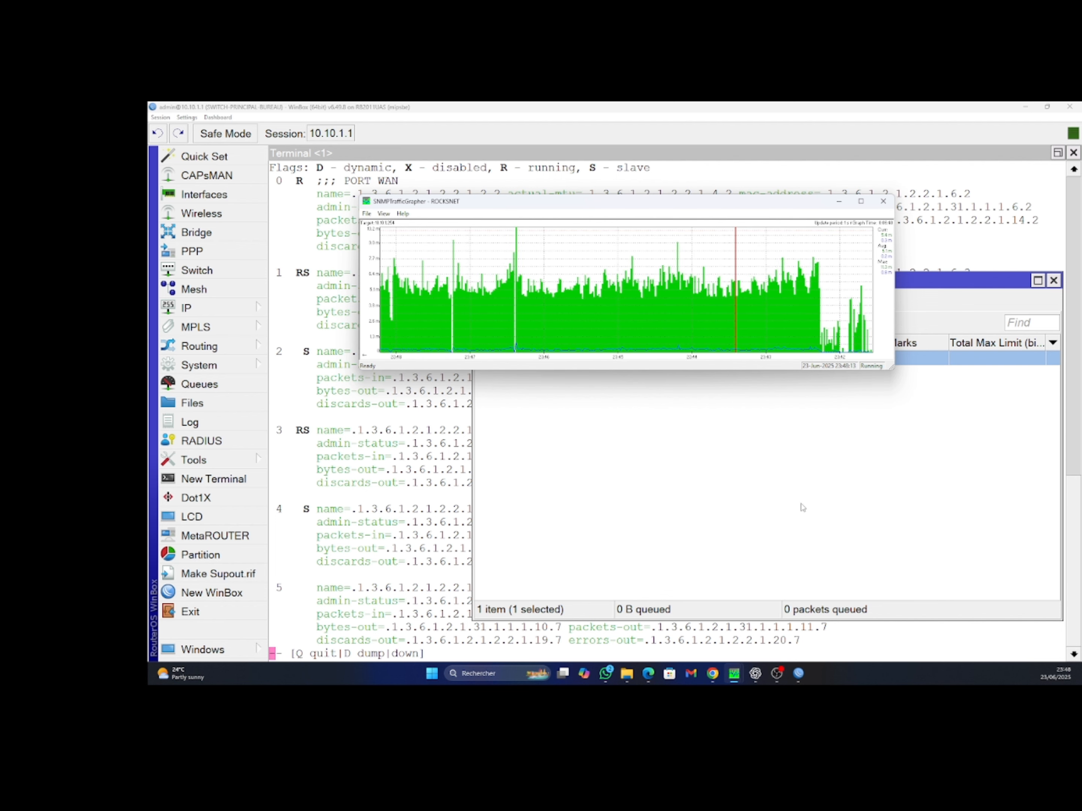
click(891, 397)
drag(668, 280, 555, 269)
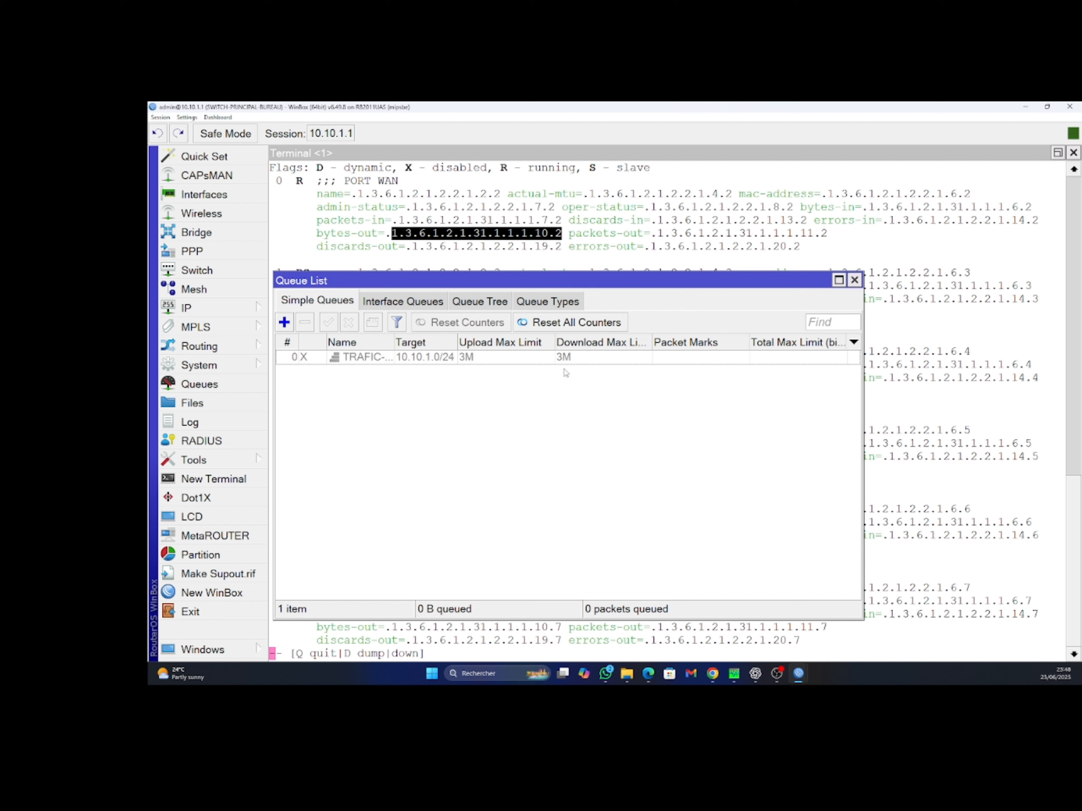
Re-enable the TRAFIC-TOTAL queue to restore its 3M cap, then return to the ROCKSNET graph
click(492, 362)
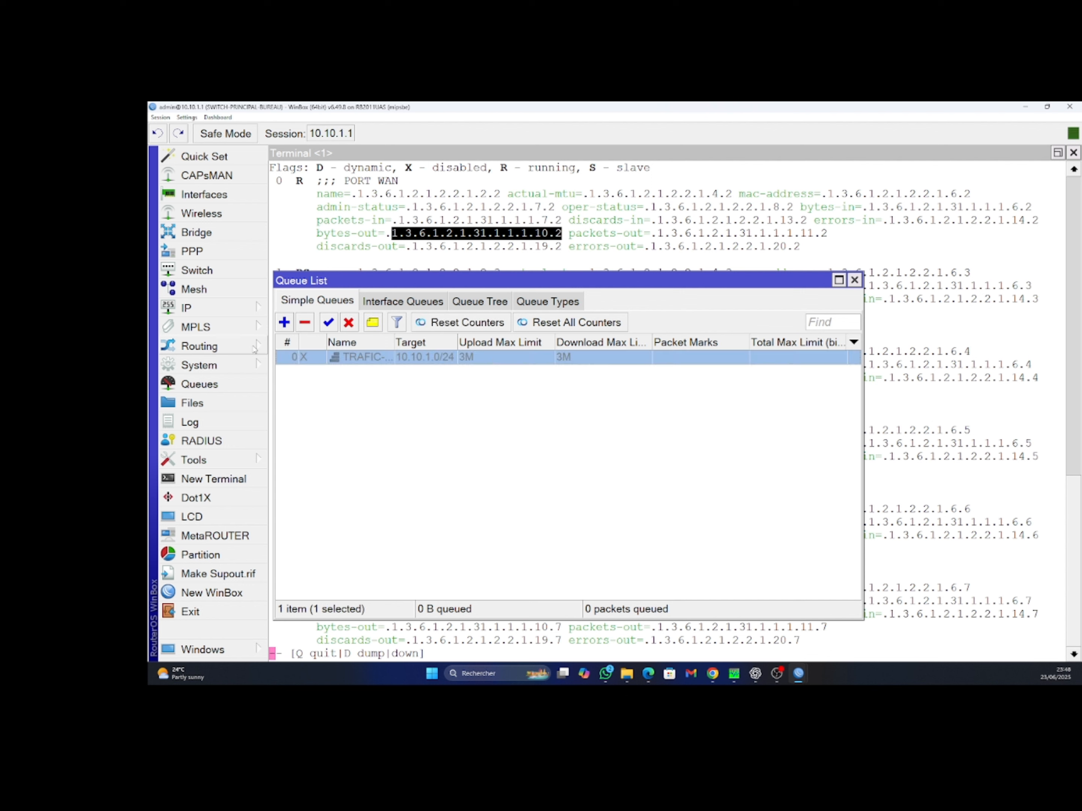
click(329, 323)
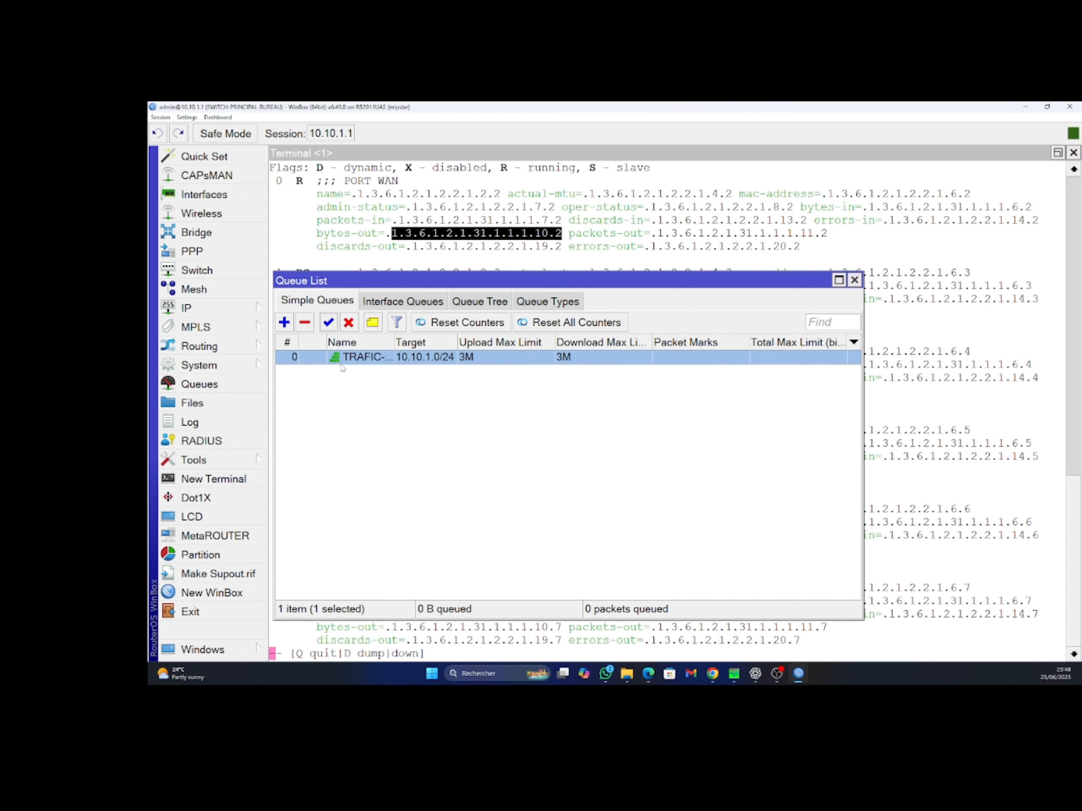
drag(425, 283, 513, 326)
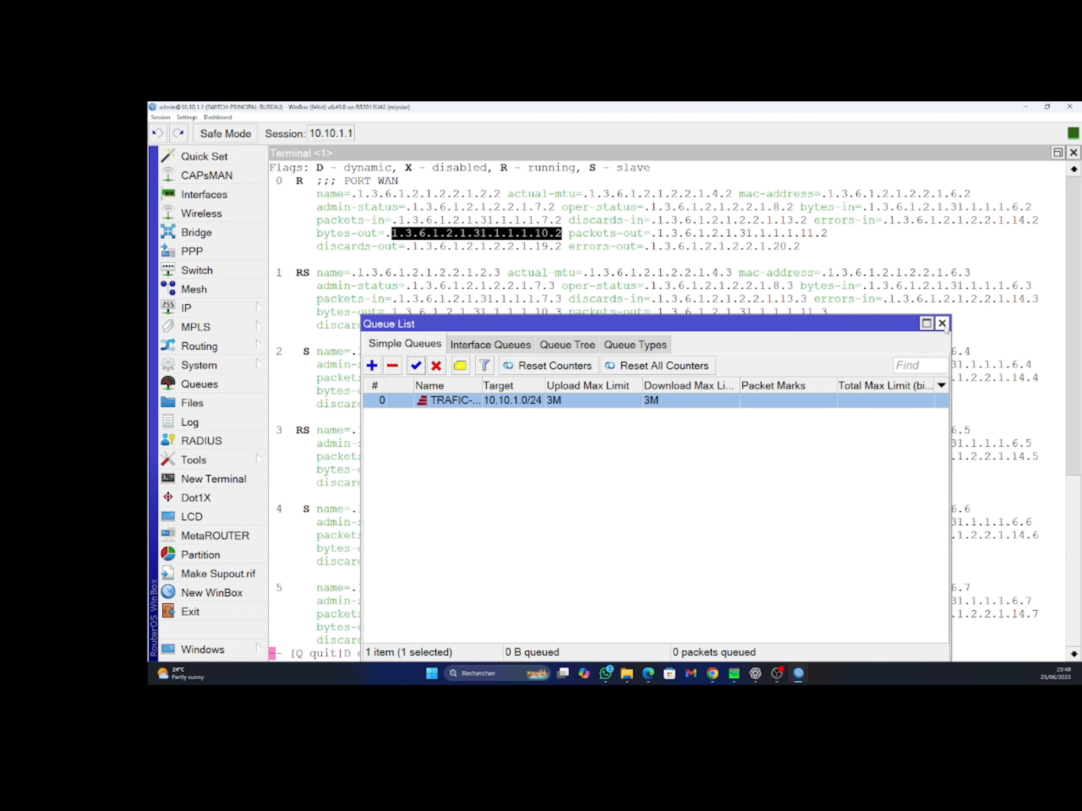
mouse_move(734, 673)
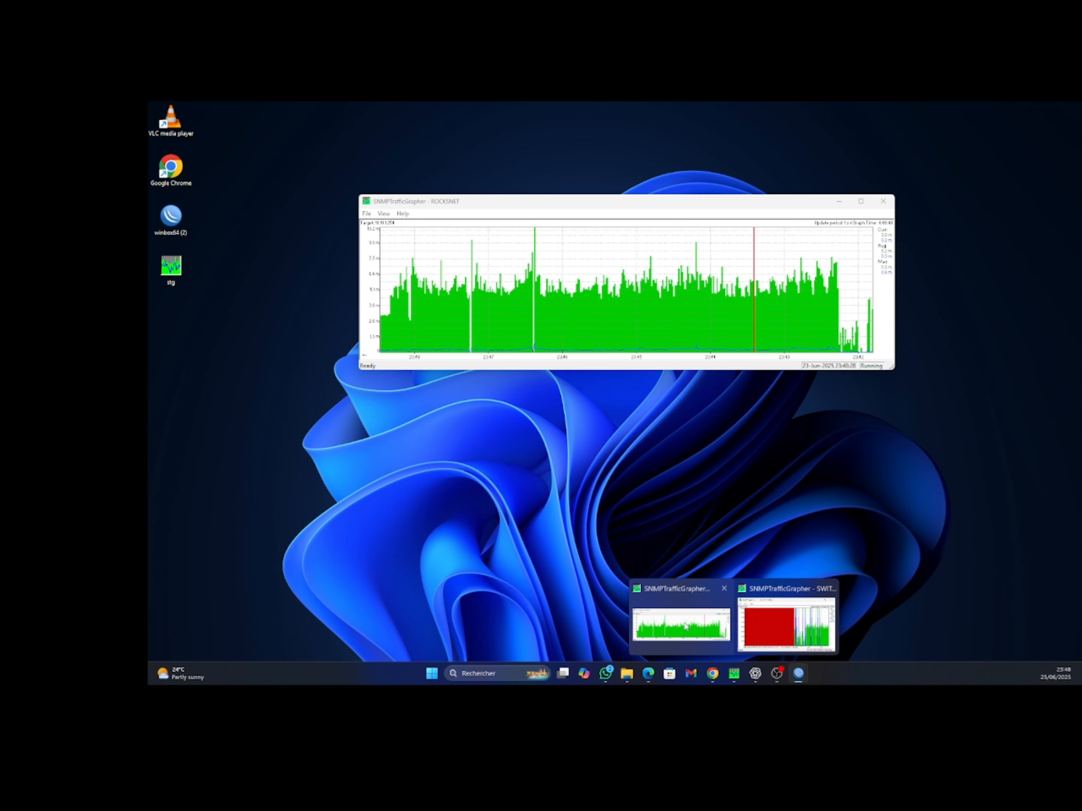
click(773, 614)
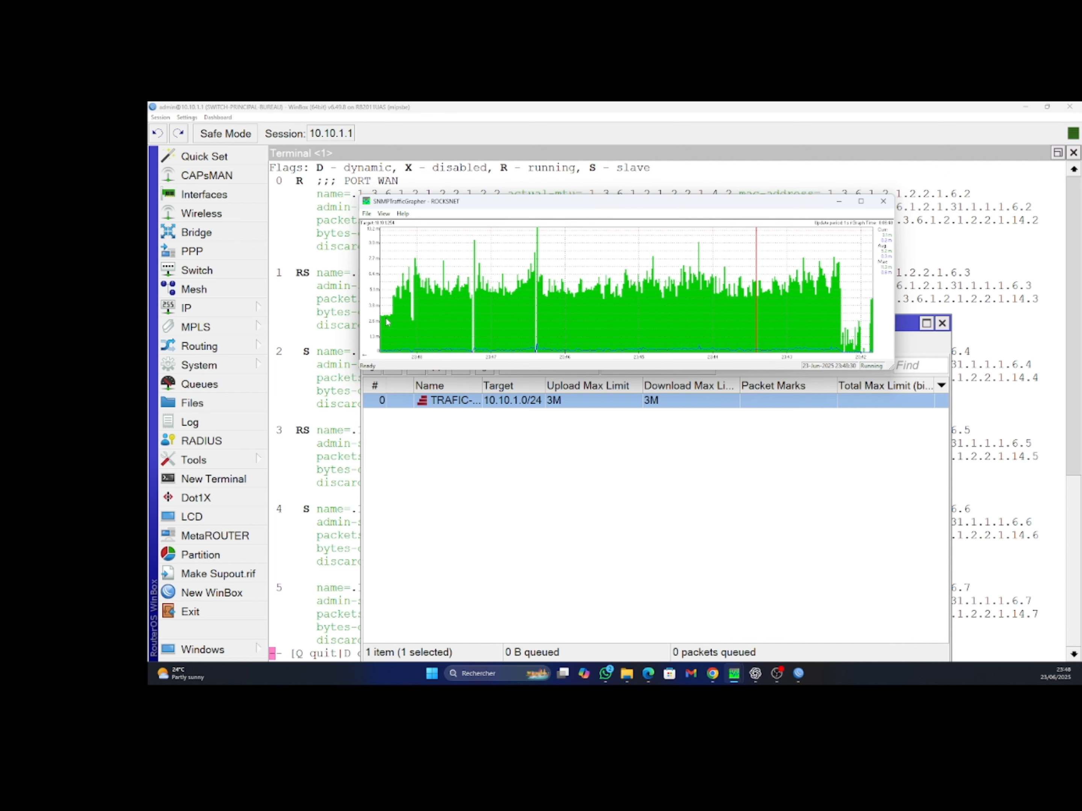